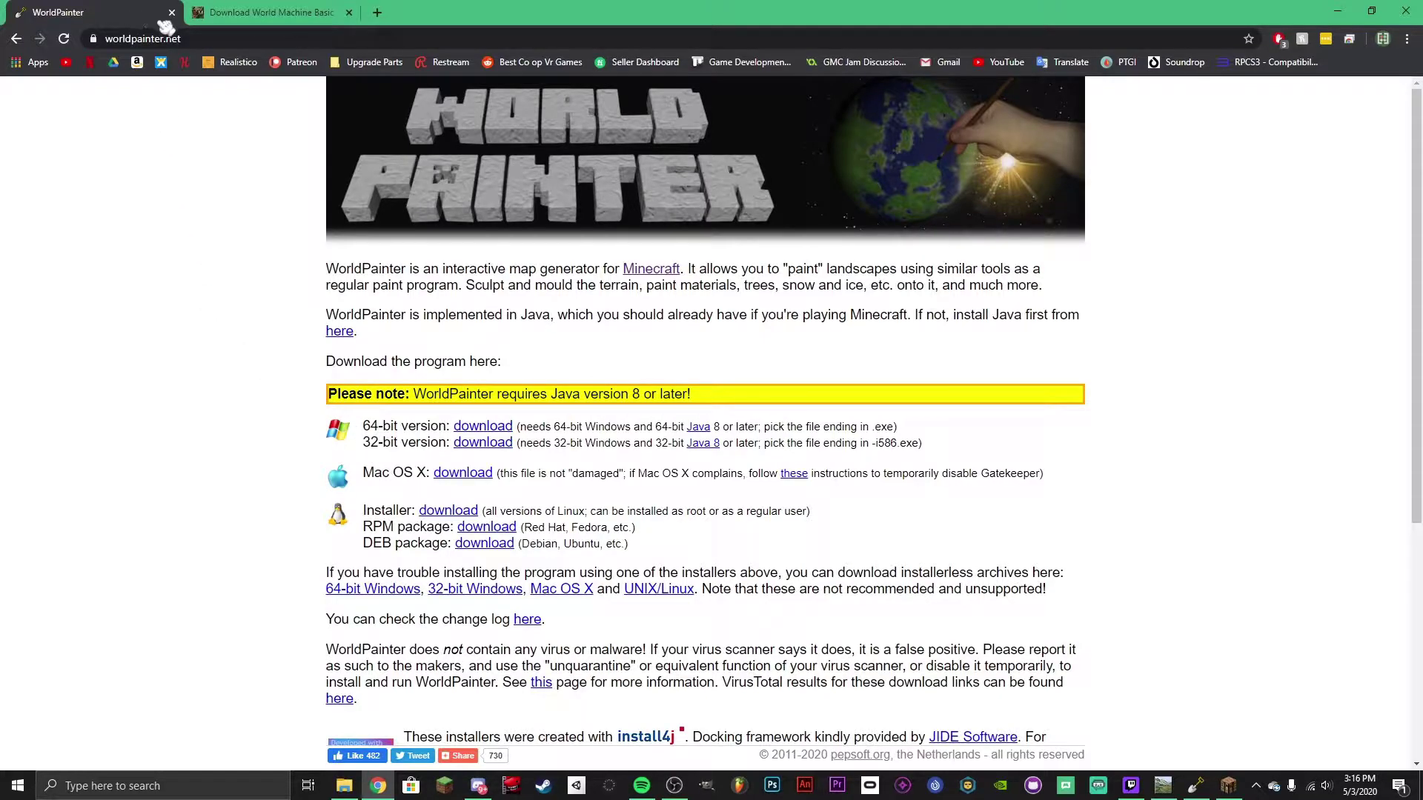
# Step: Highlight the WorldPainter site address and the 64-bit download line
pyautogui.click(174, 39)
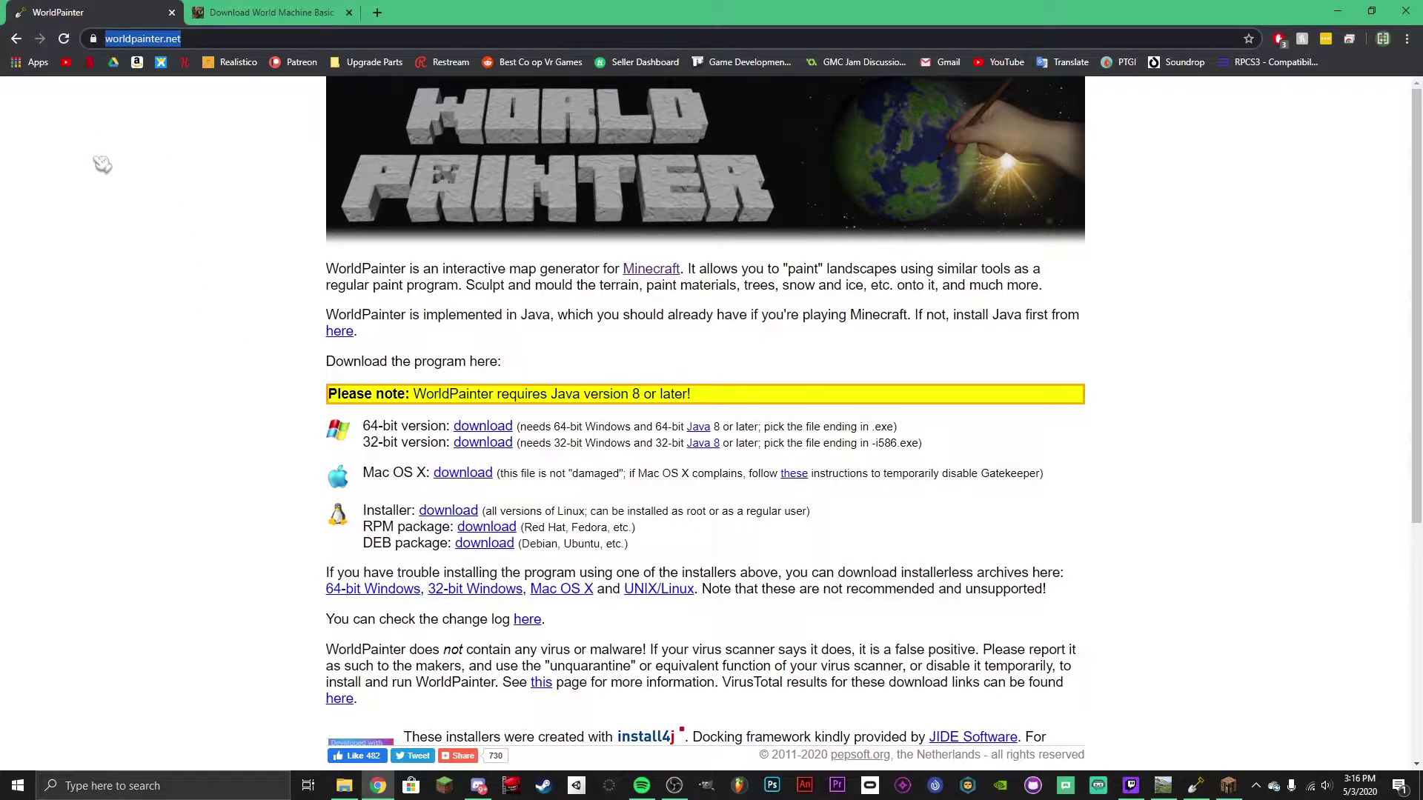
pyautogui.click(140, 276)
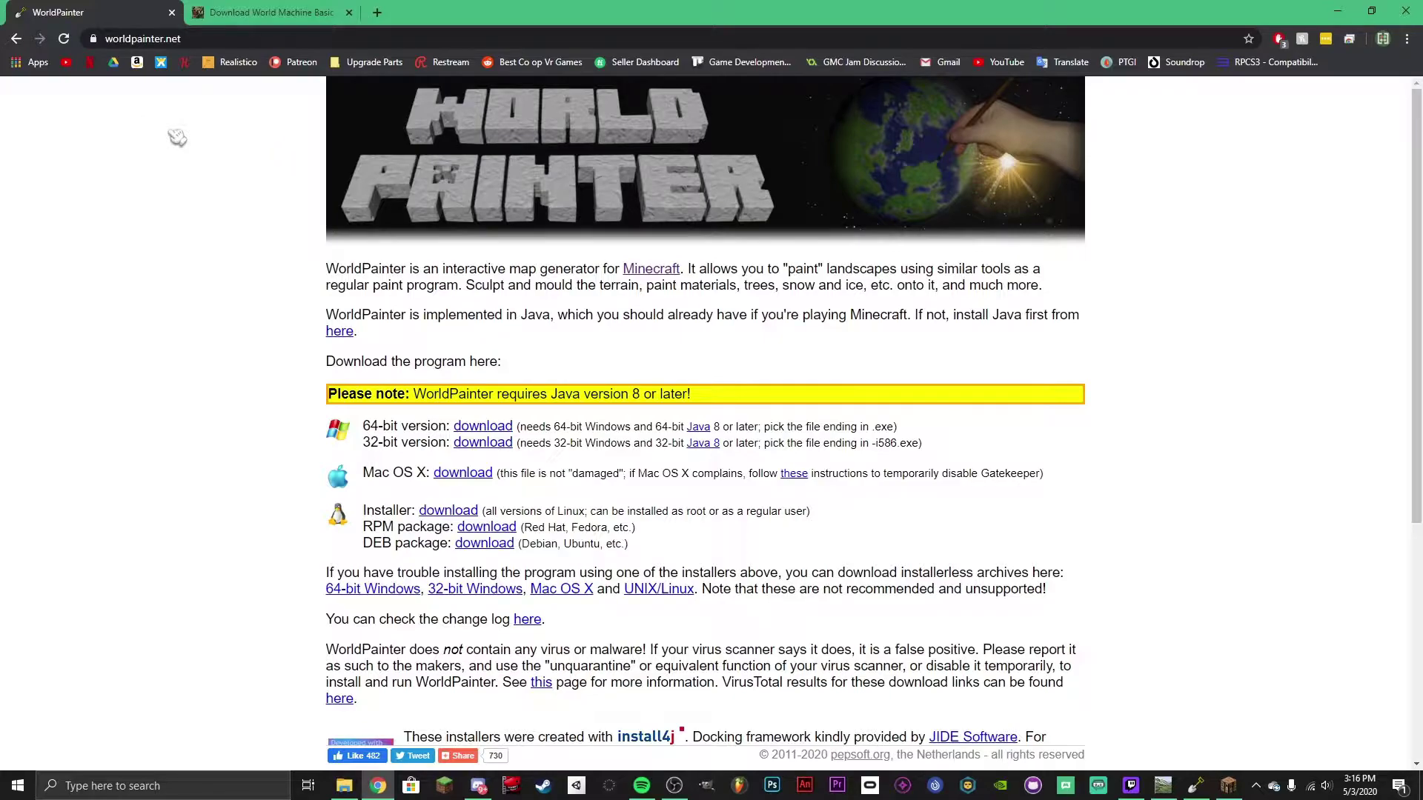
pyautogui.click(193, 41)
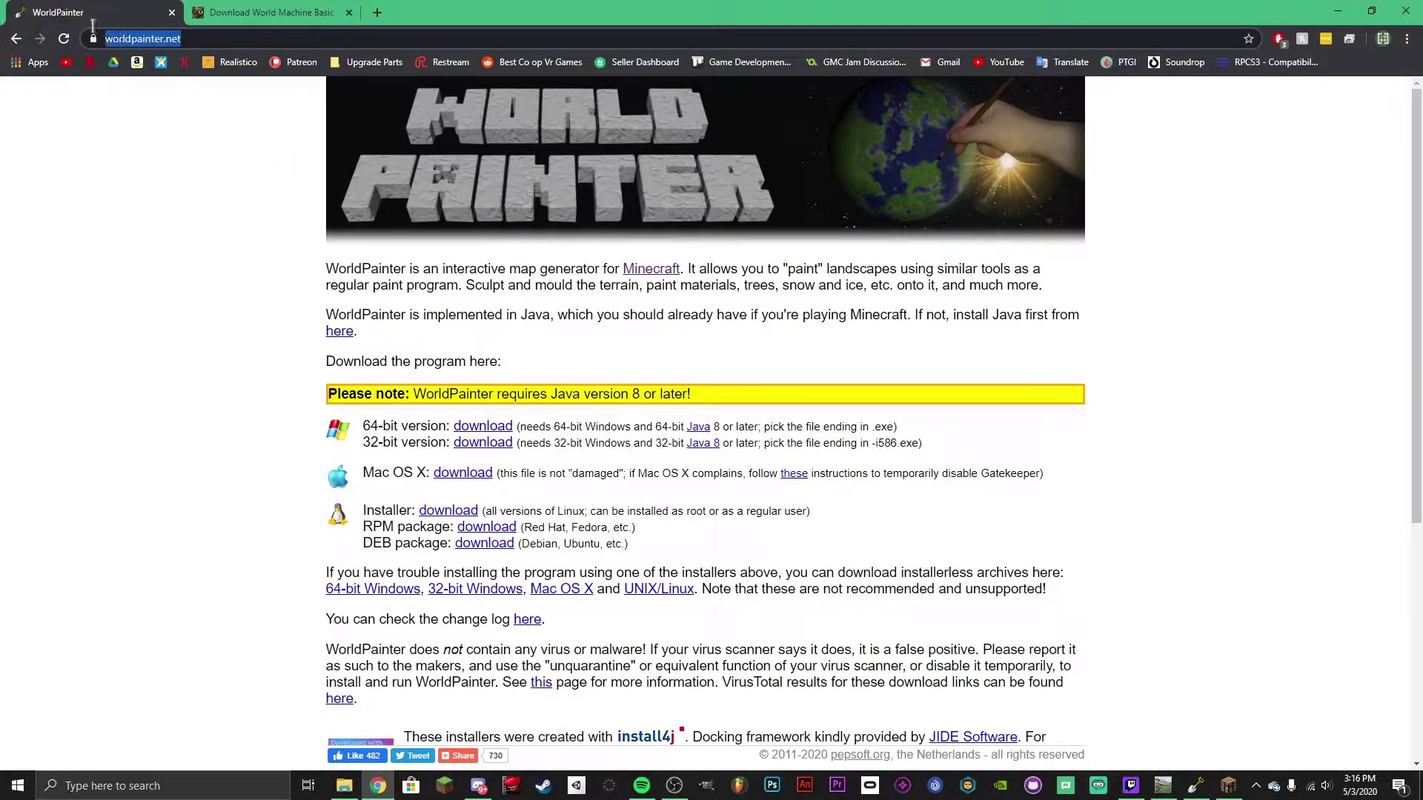
pyautogui.click(143, 232)
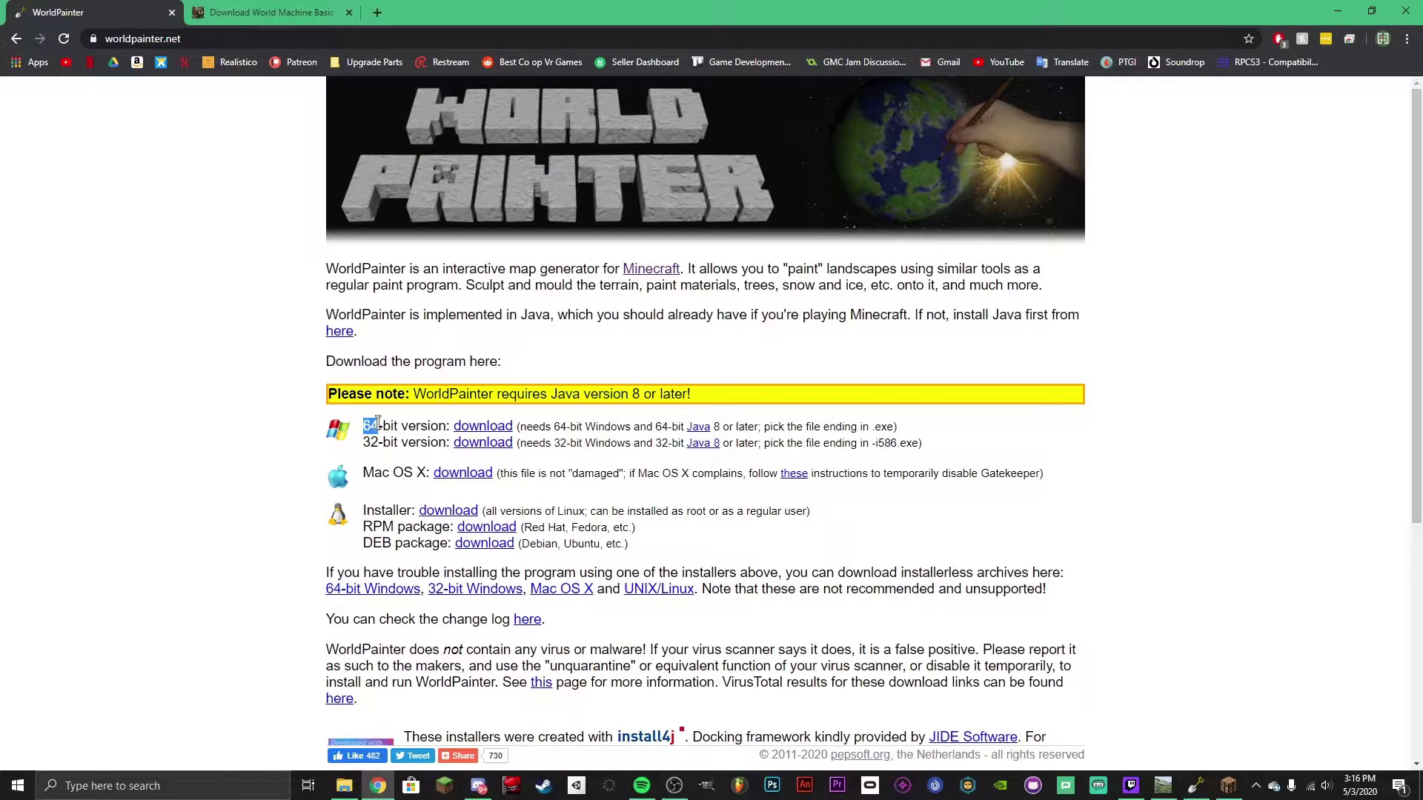
pyautogui.moveTo(378, 422); pyautogui.dragTo(919, 435)
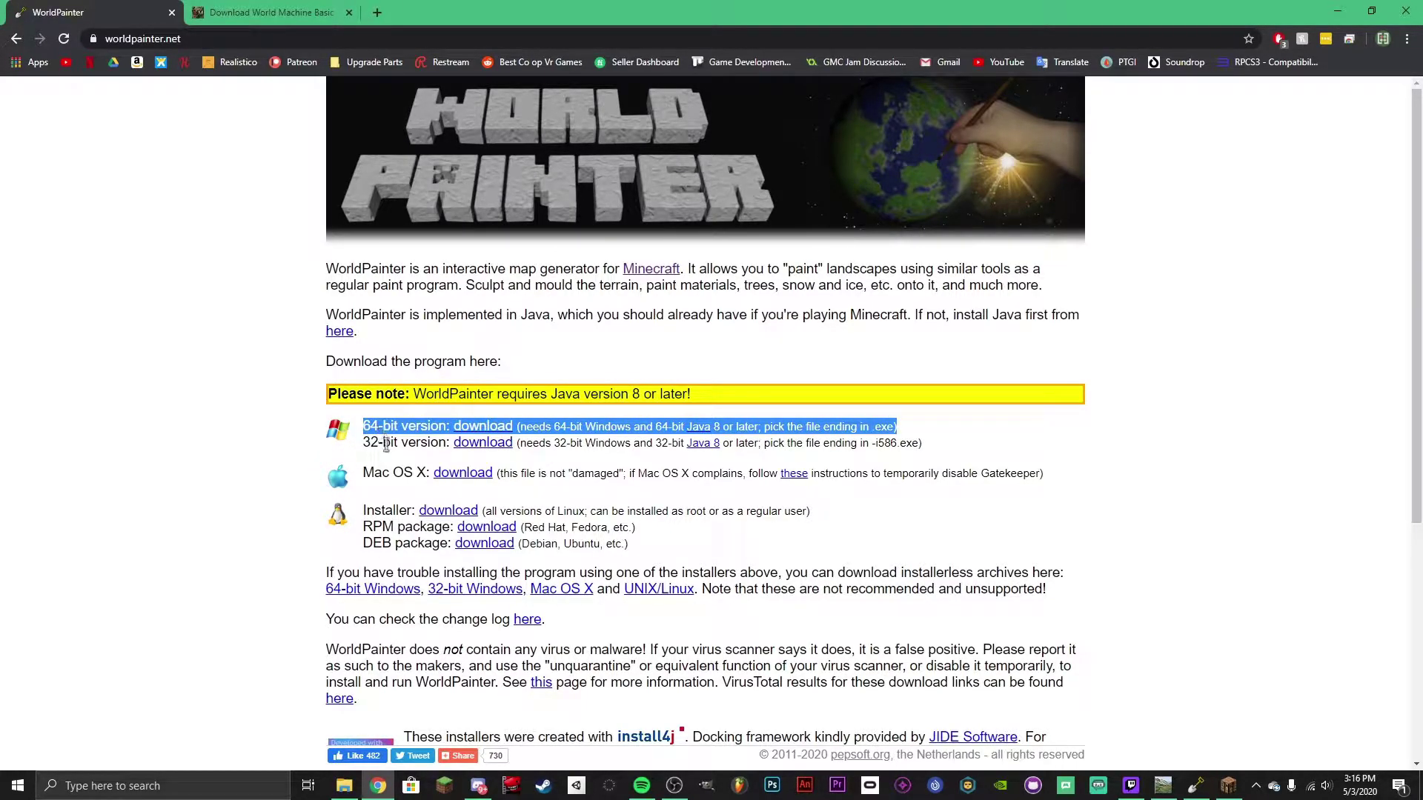
pyautogui.click(416, 426)
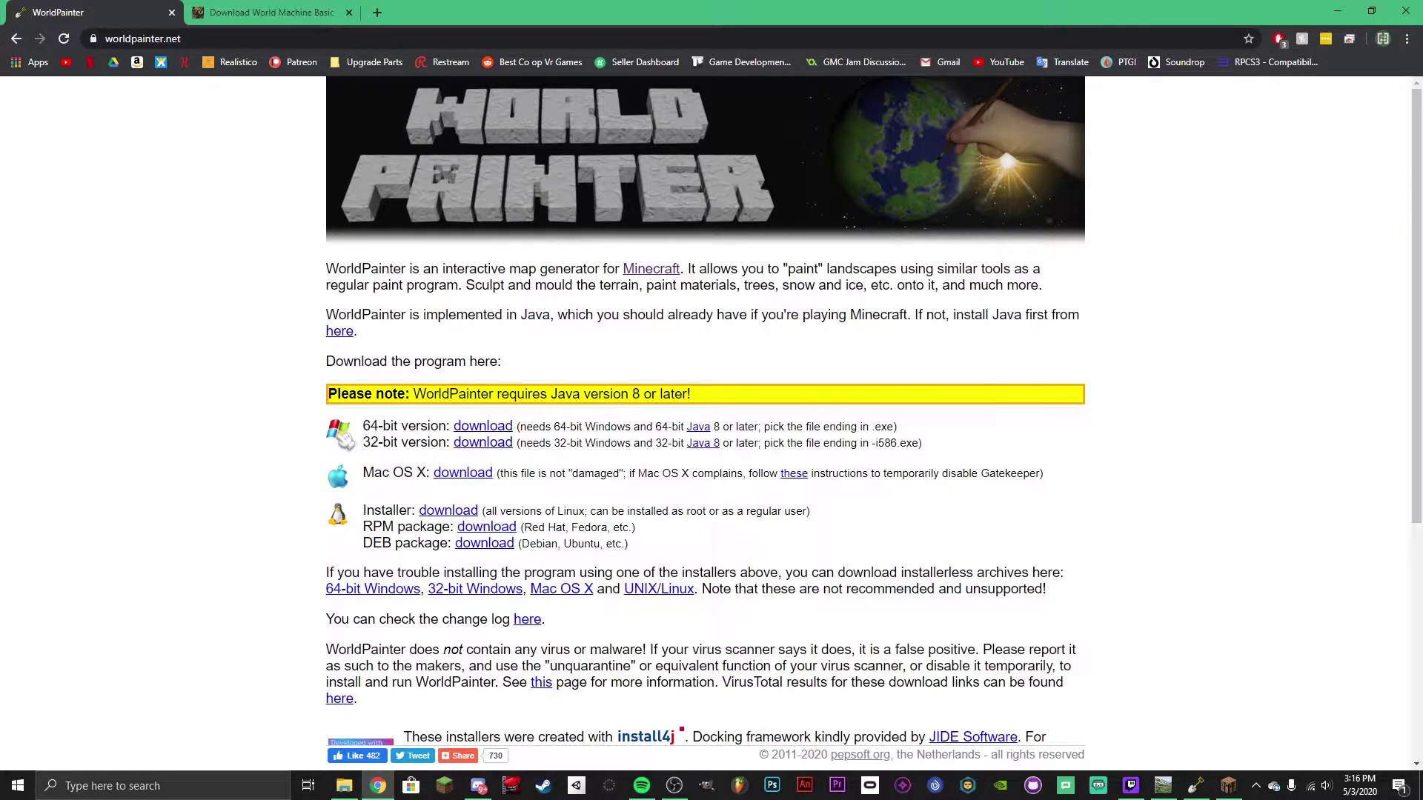
# Step: Save the 64-bit WorldPainter installer to Downloads, then go to the World Machine download page
pyautogui.moveTo(366, 425); pyautogui.dragTo(448, 428)
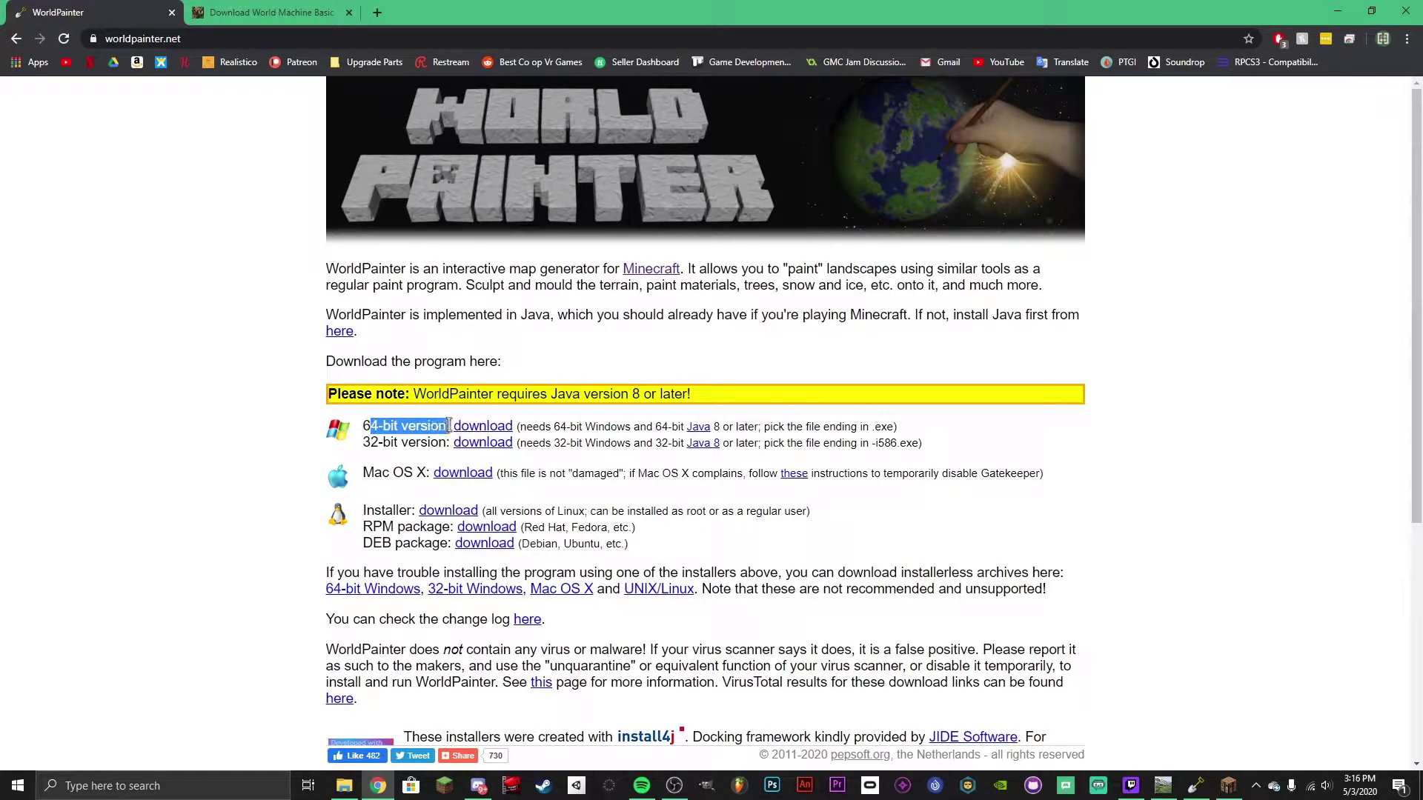
pyautogui.click(376, 472)
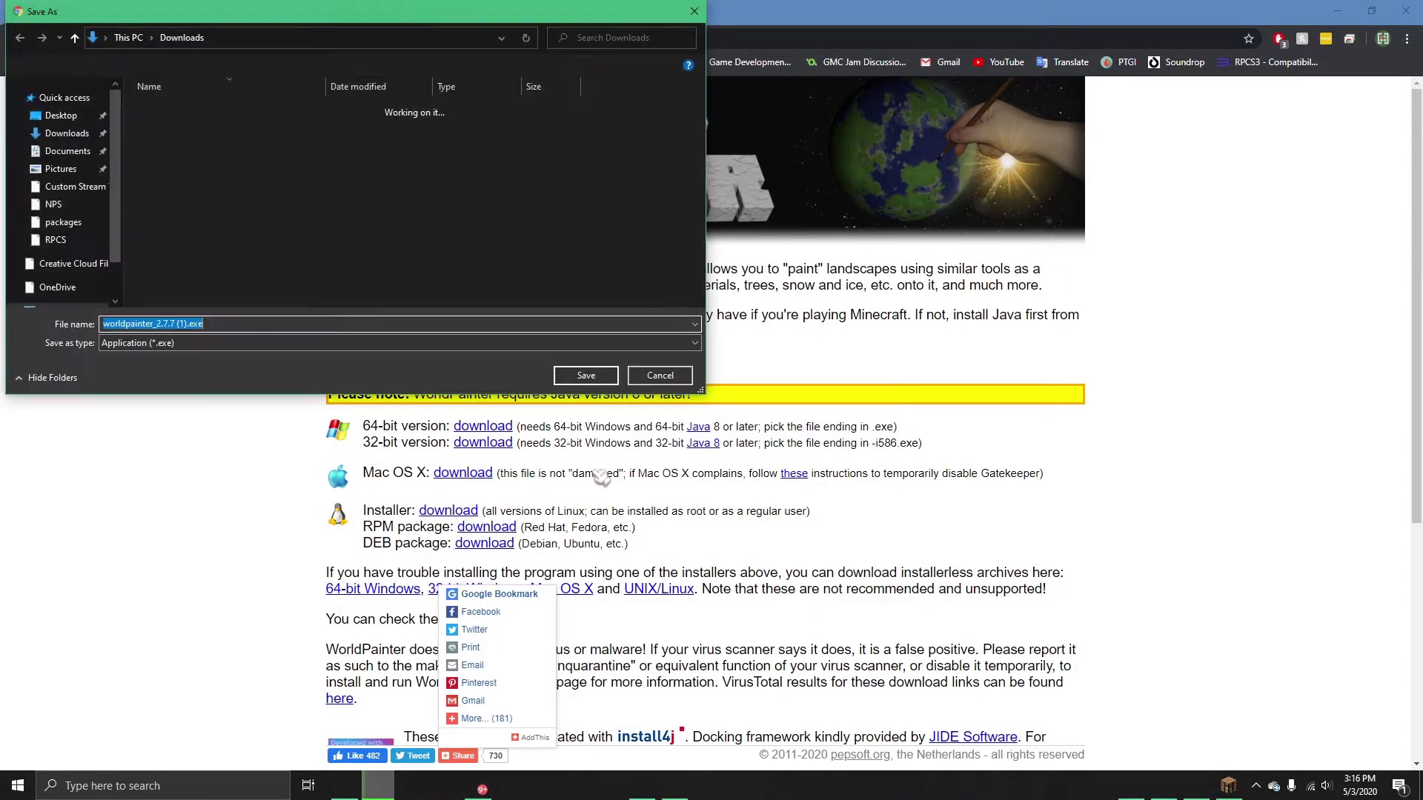
pyautogui.click(609, 378)
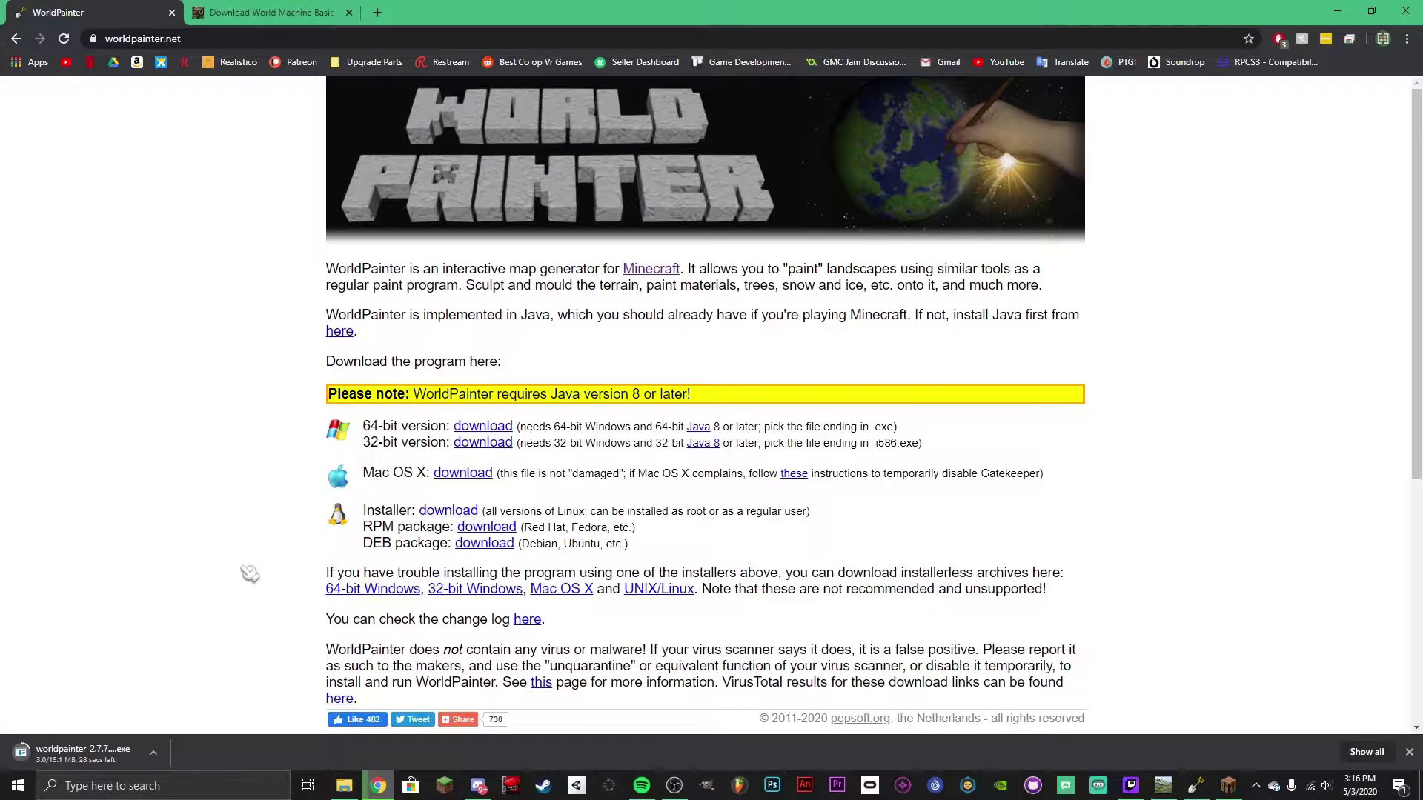
pyautogui.click(221, 8)
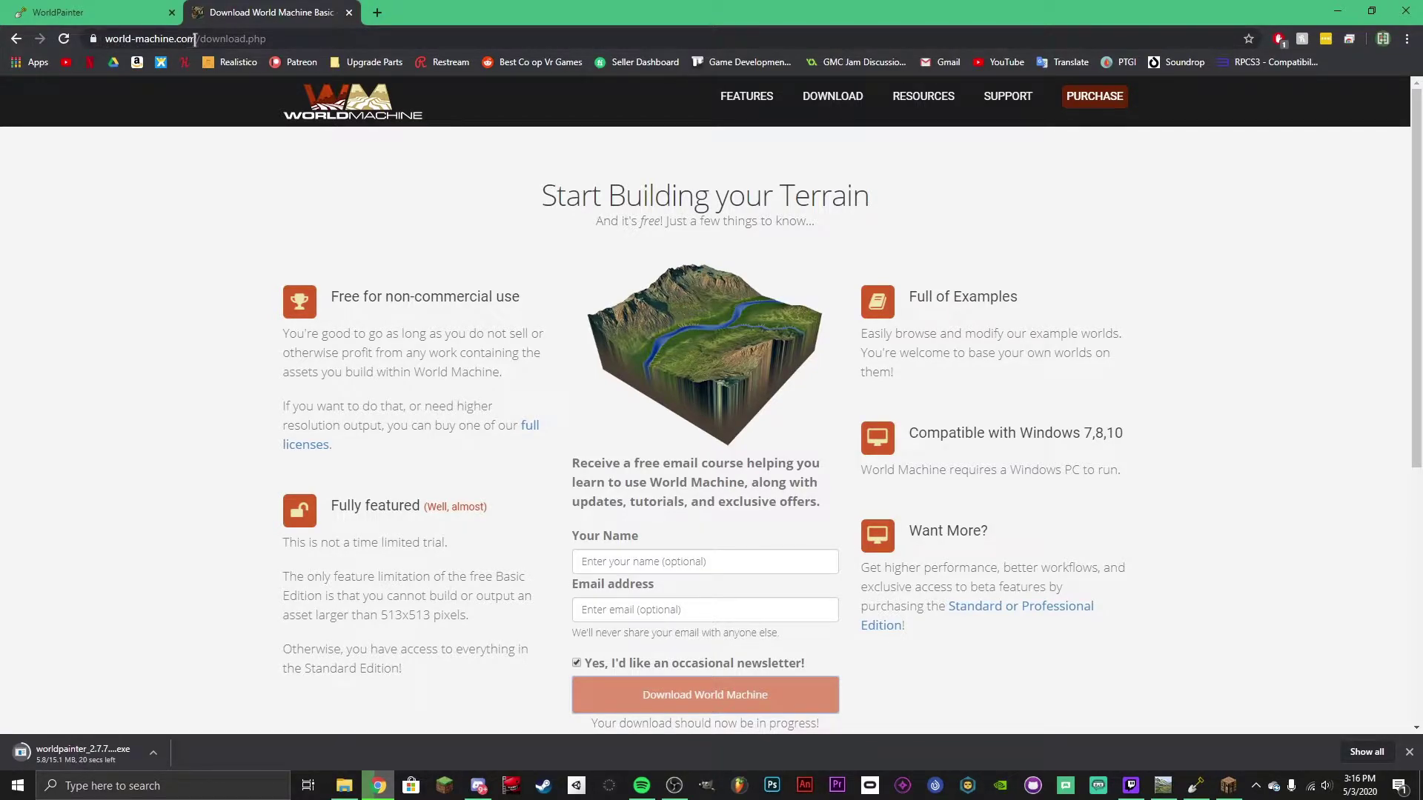
# Step: Download the World Machine Basic installer and save it to Downloads
pyautogui.click(277, 41)
pyautogui.scroll(-2, 167, 360)
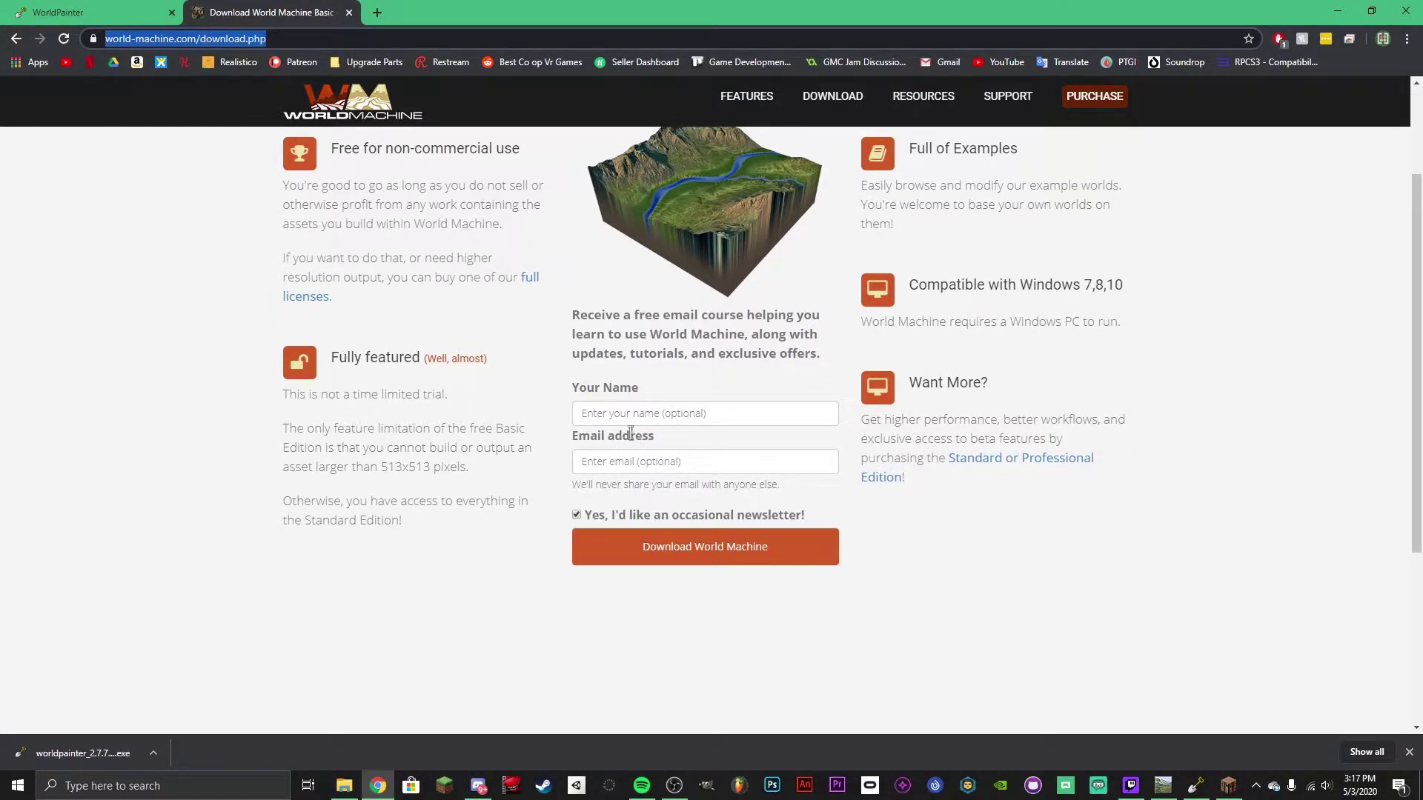
pyautogui.click(666, 553)
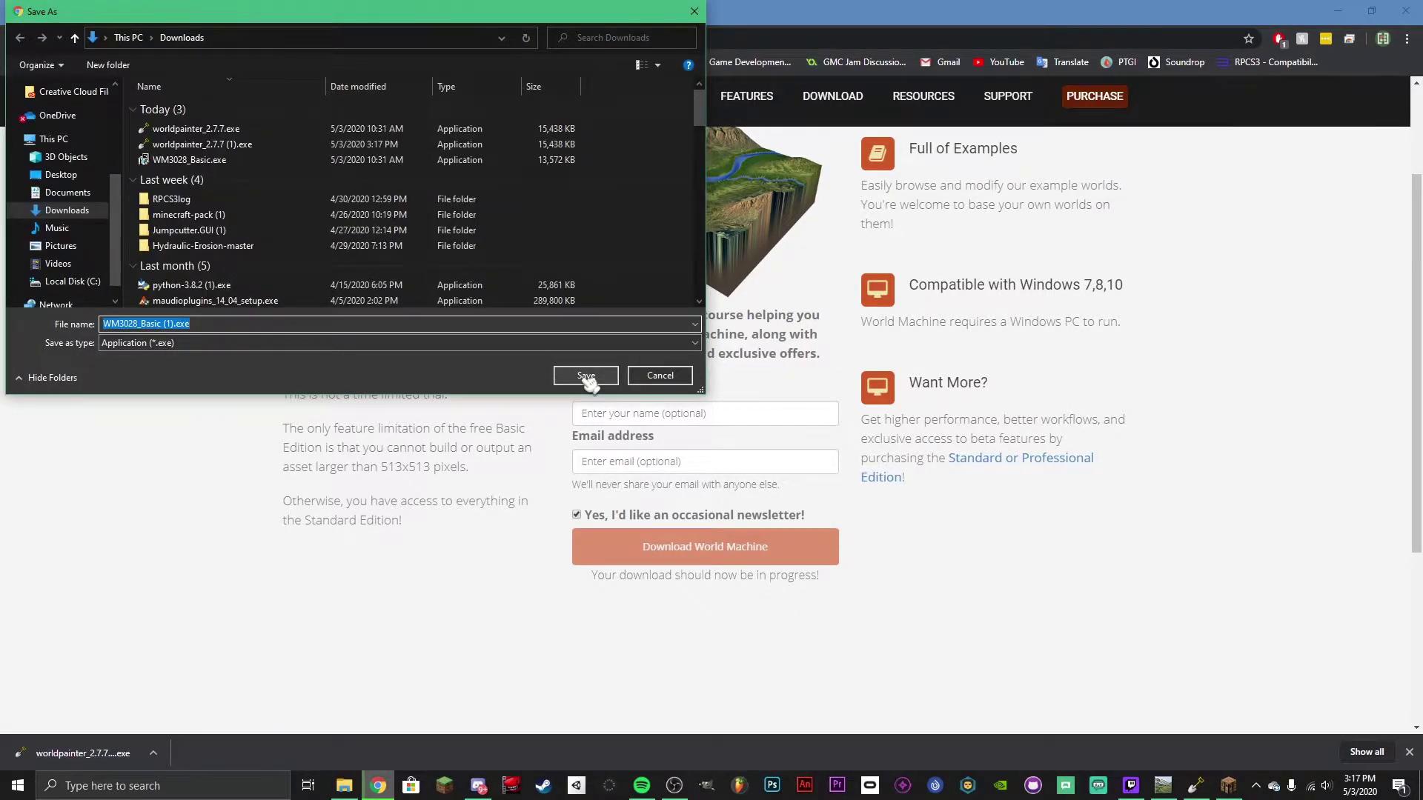
pyautogui.click(586, 376)
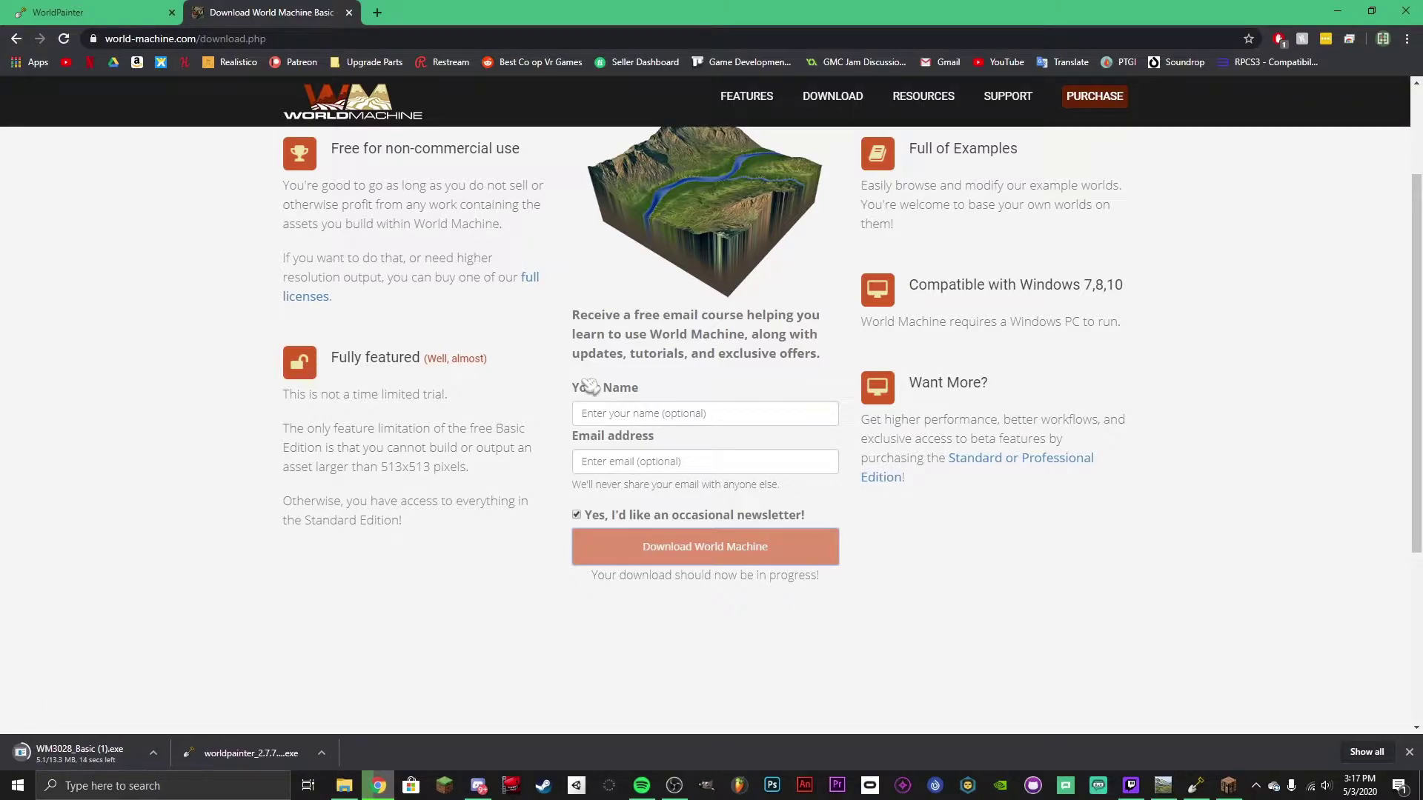
# Step: Open the downloaded WorldPainter installer from the downloads bar
pyautogui.scroll(1, 589, 386)
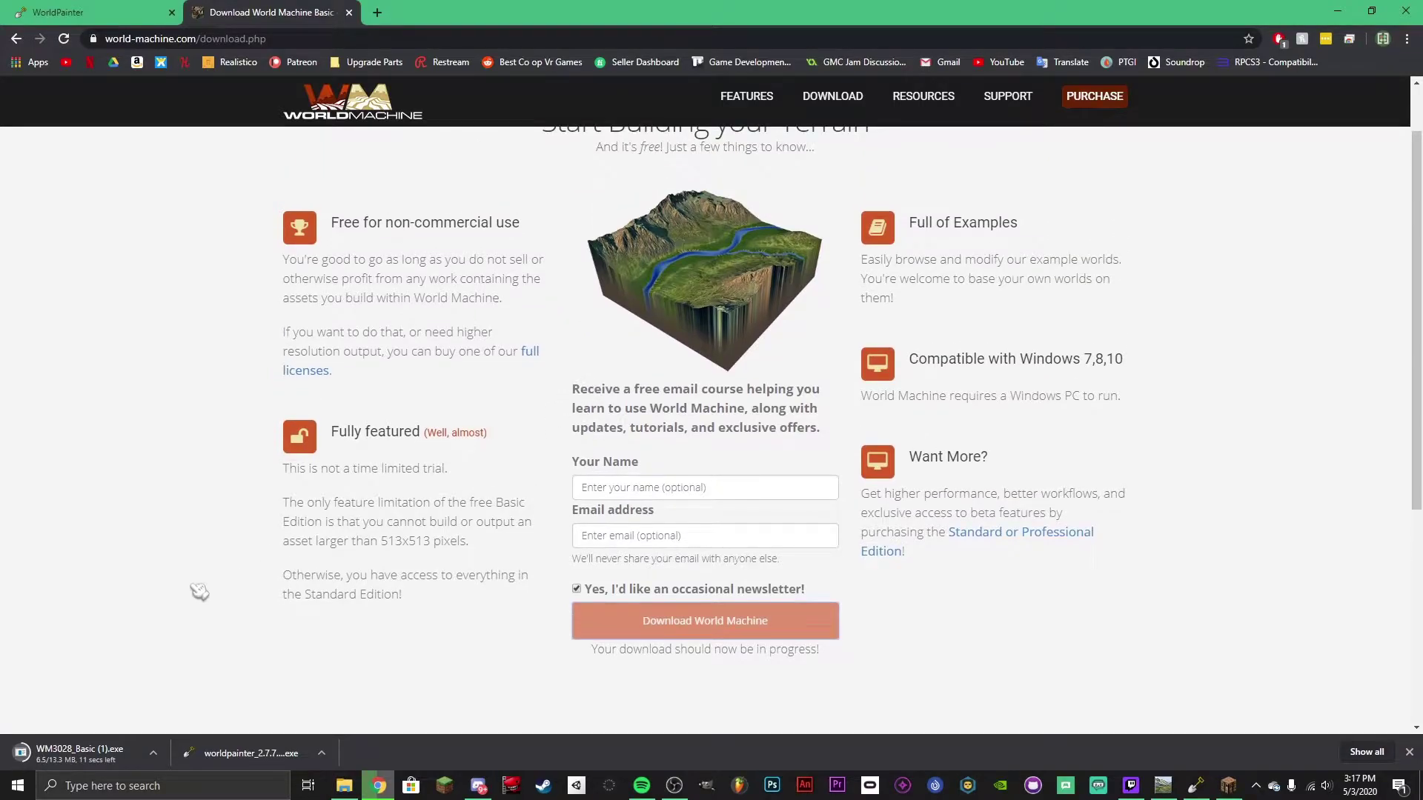
pyautogui.scroll(-2, 211, 597)
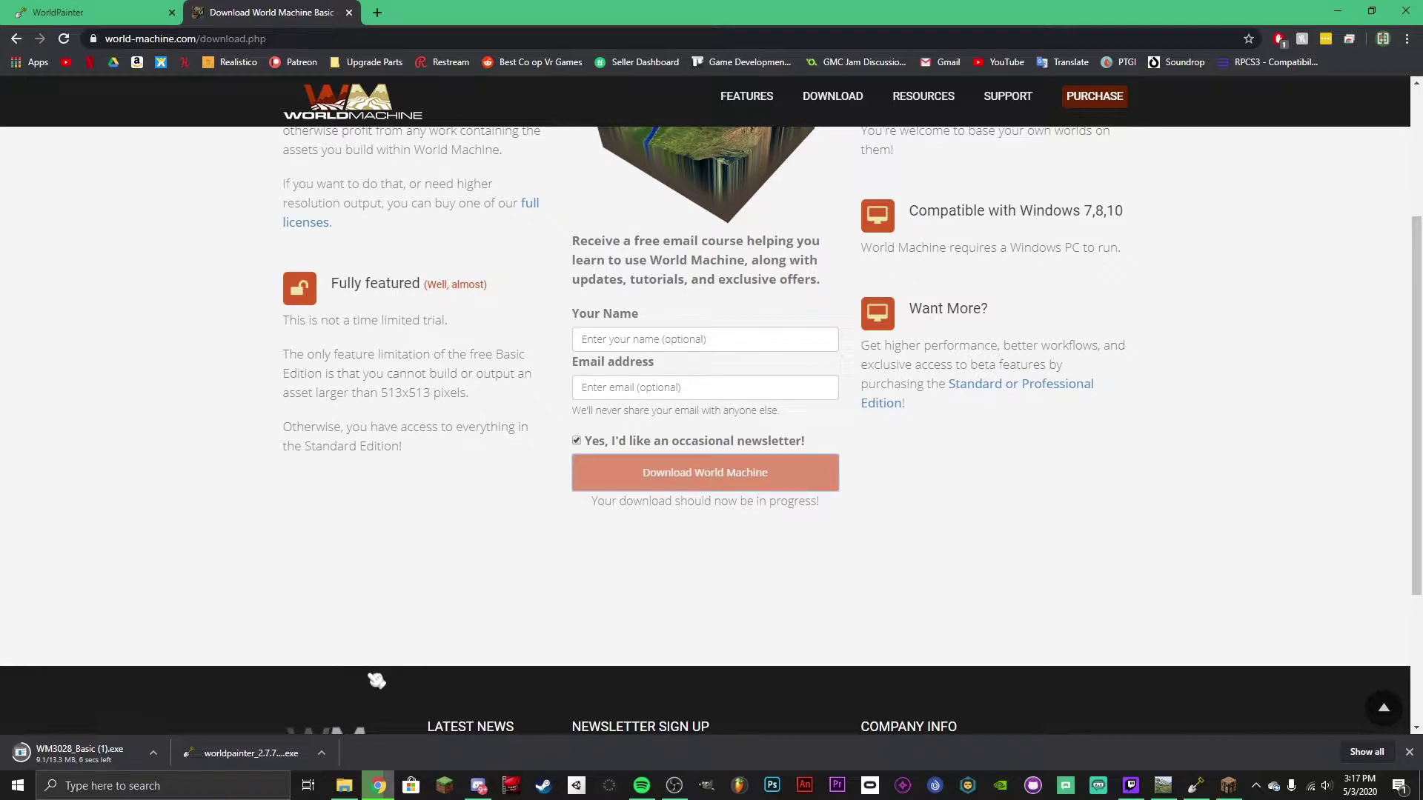
pyautogui.scroll(2, 340, 634)
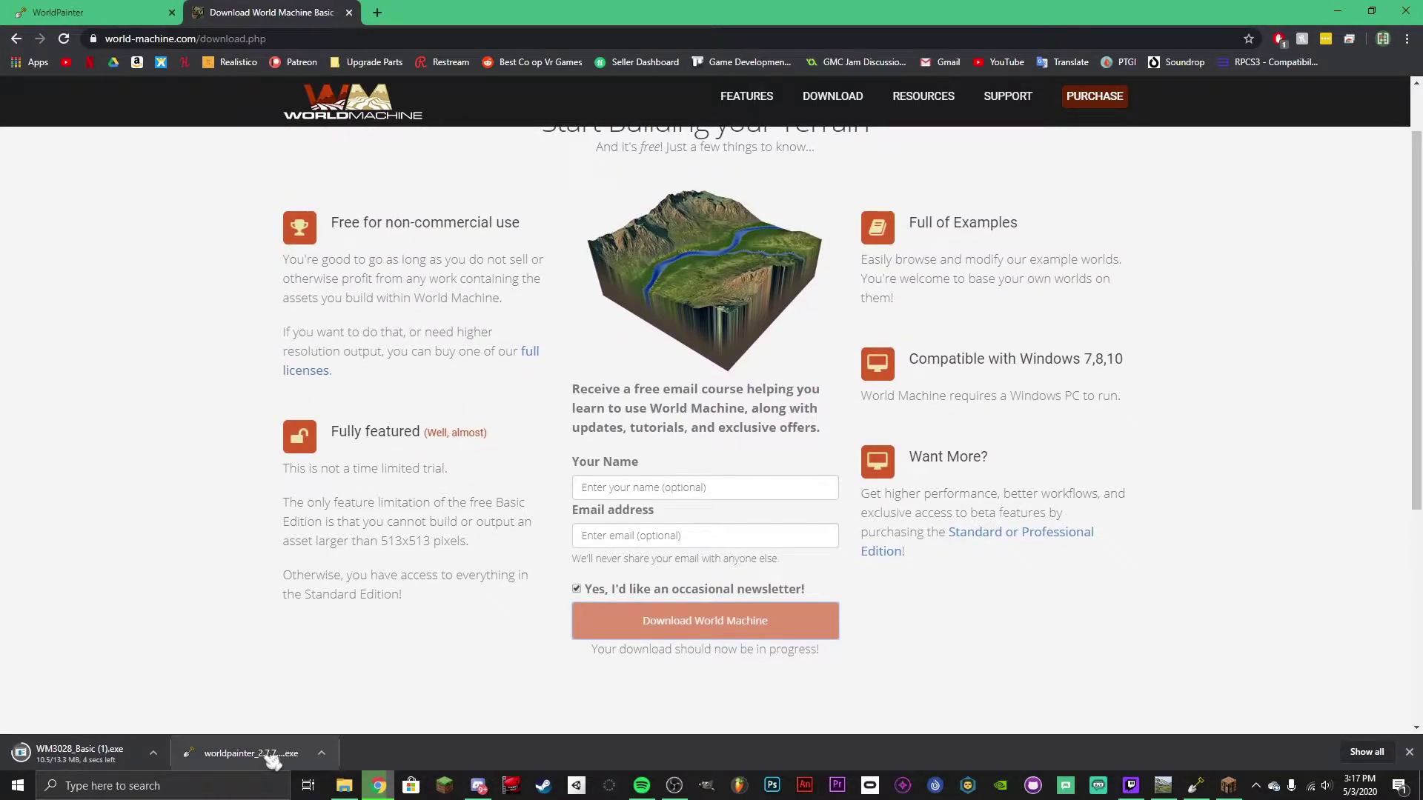
pyautogui.click(249, 767)
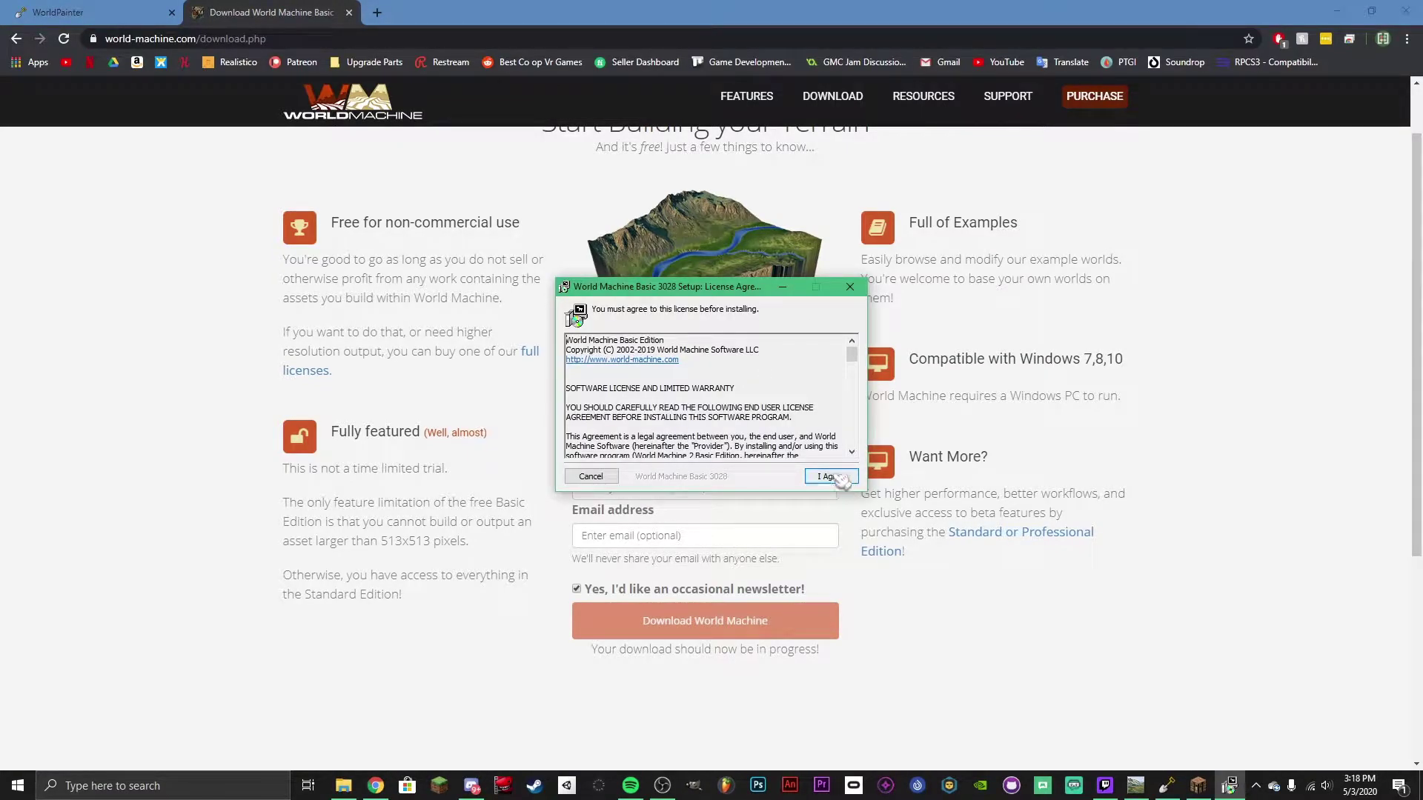
# Step: Accept the World Machine license agreement and bring the World Machine window forward
pyautogui.click(592, 476)
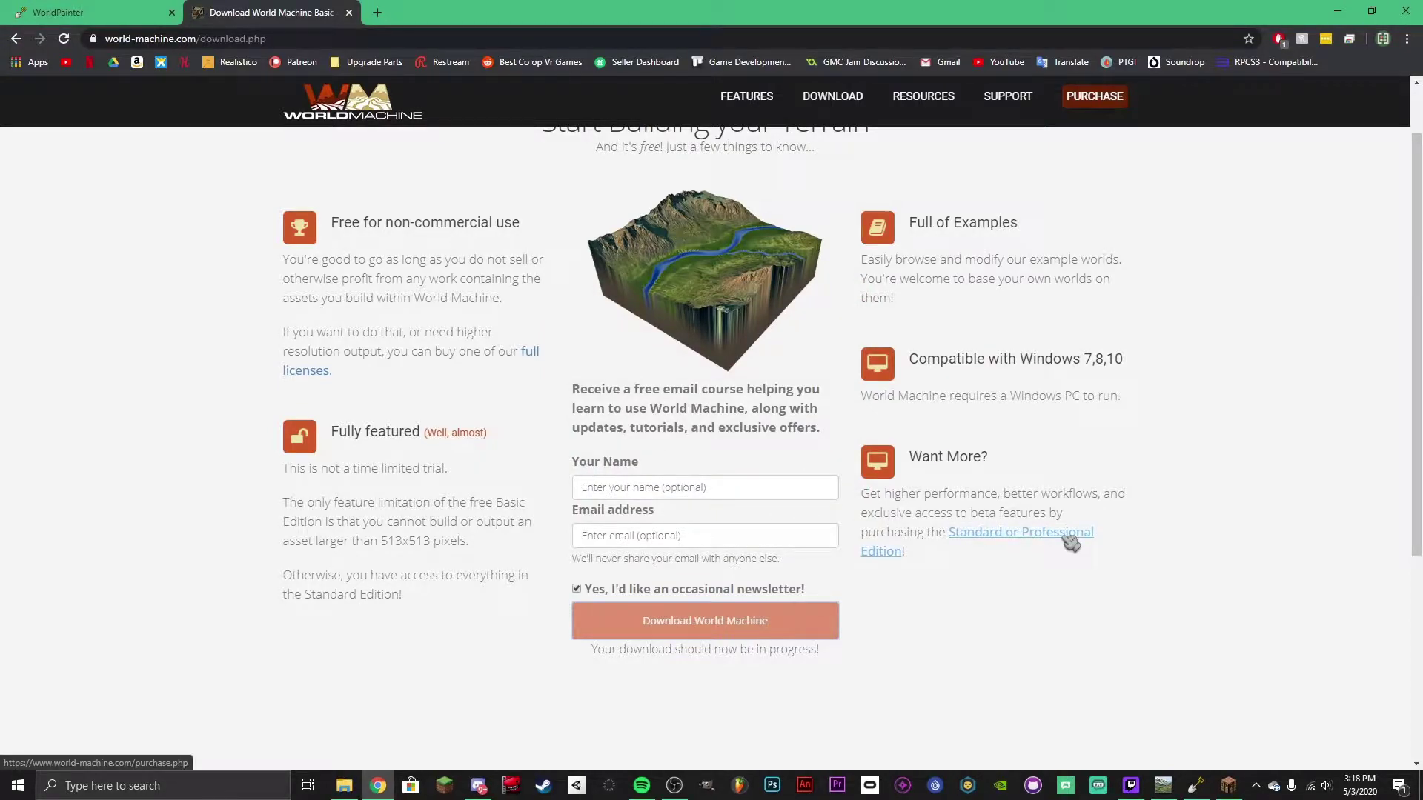
pyautogui.click(1163, 784)
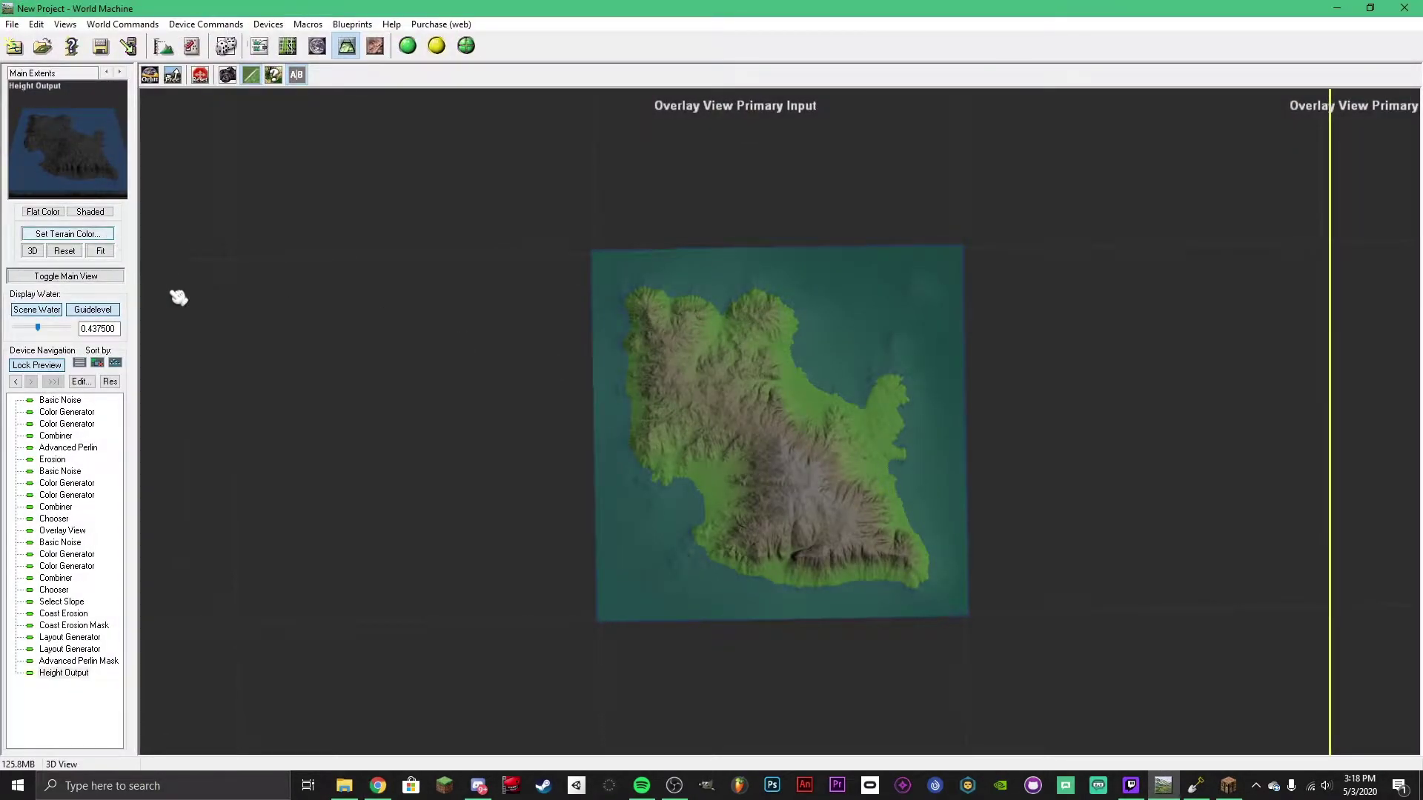
# Step: Start a new world project after saving the AwesomeIsland session
pyautogui.click(12, 24)
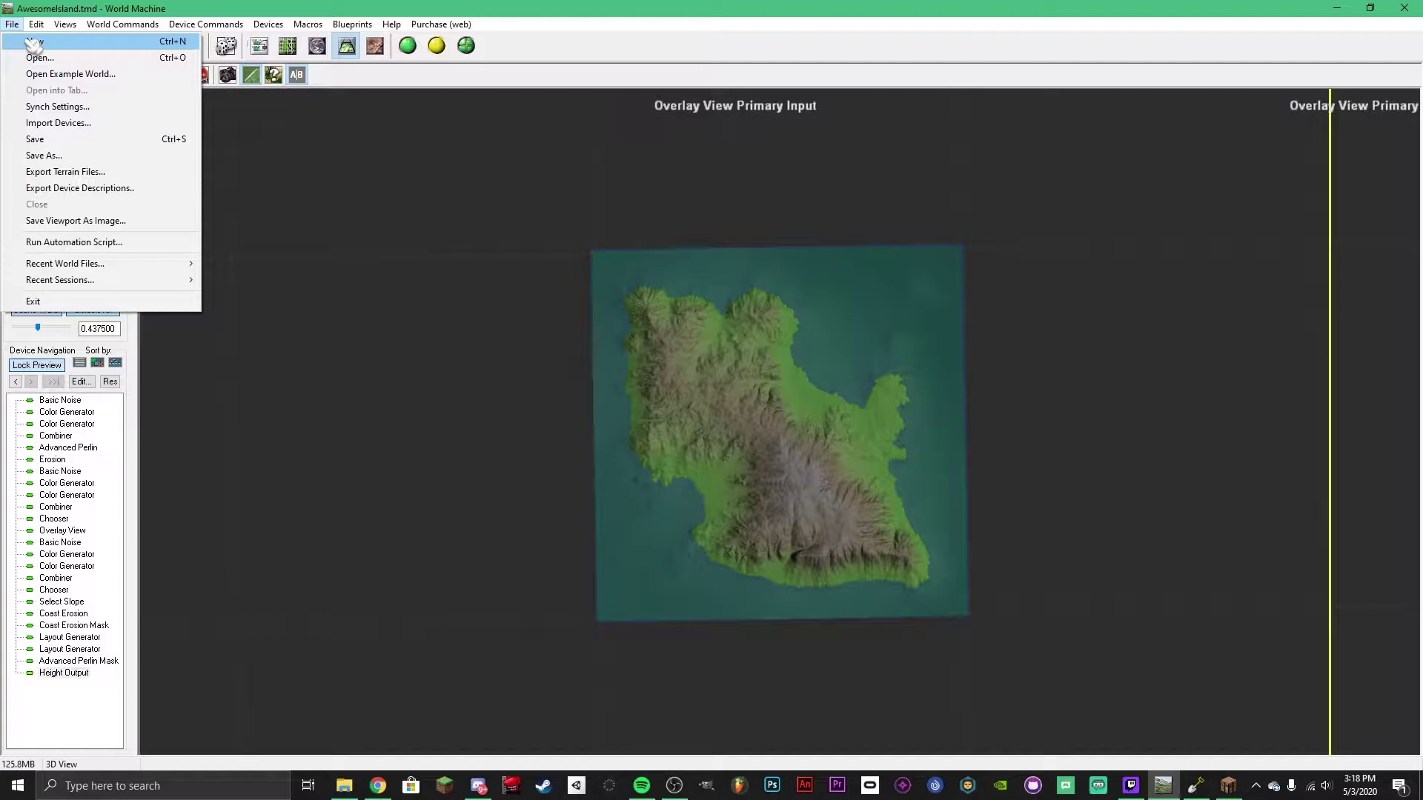
pyautogui.click(33, 42)
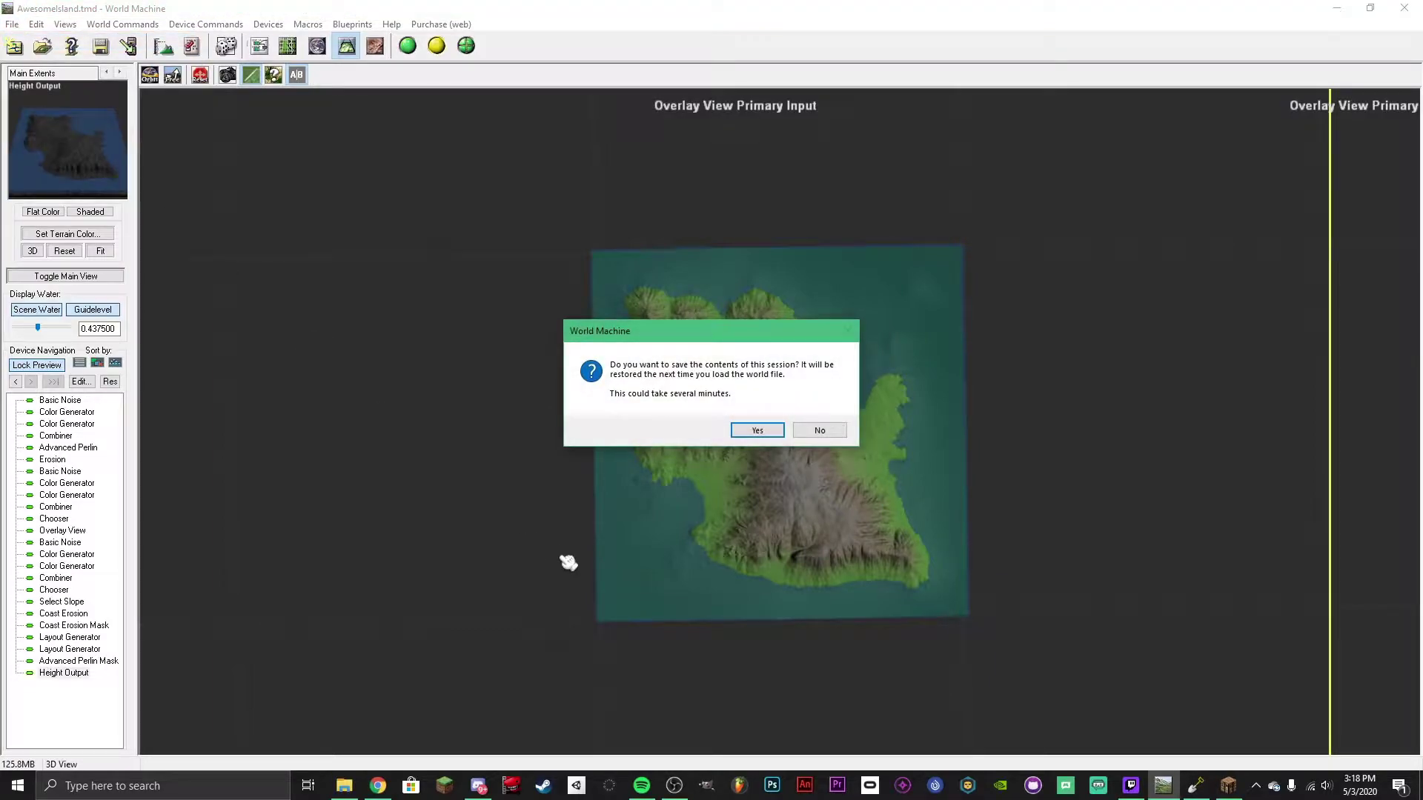
pyautogui.click(770, 429)
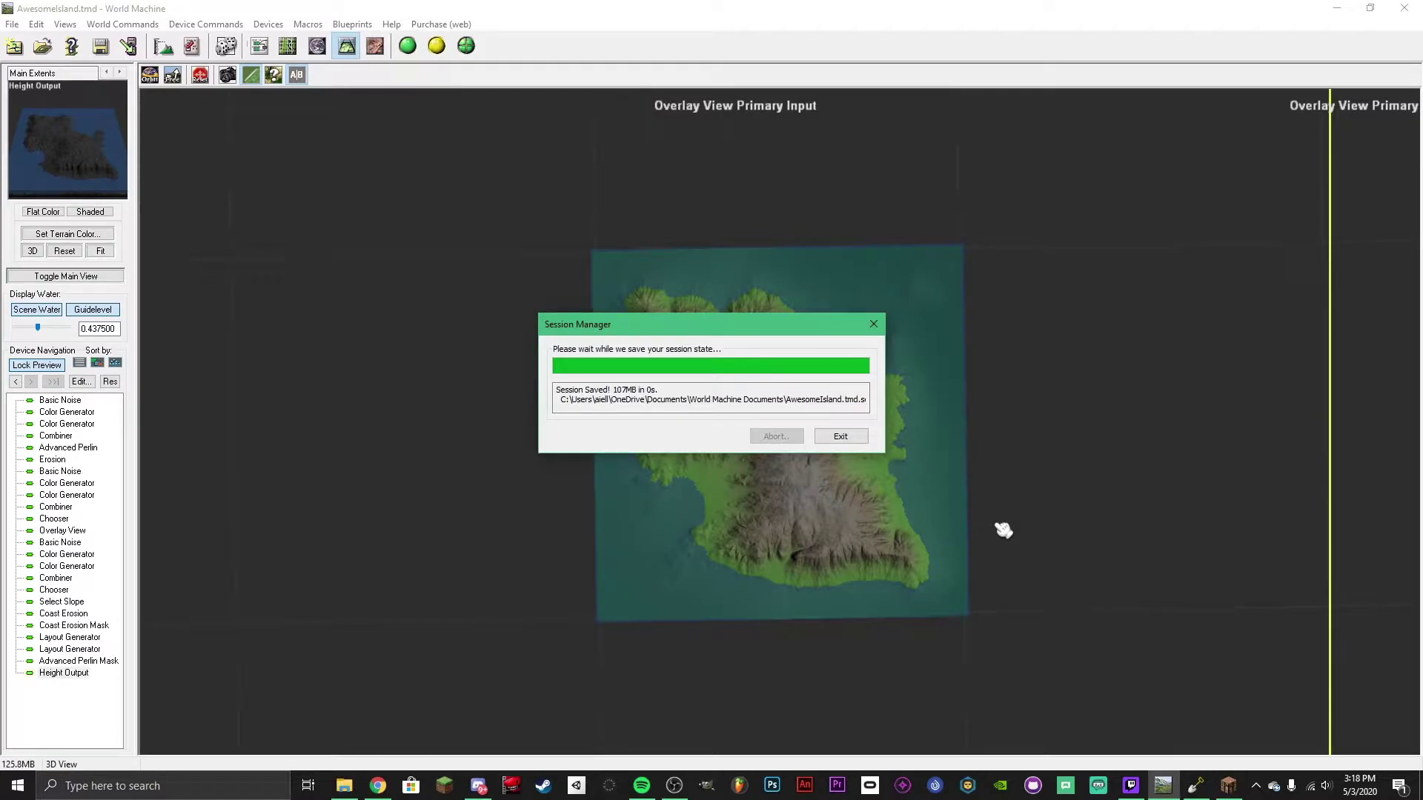
pyautogui.click(844, 436)
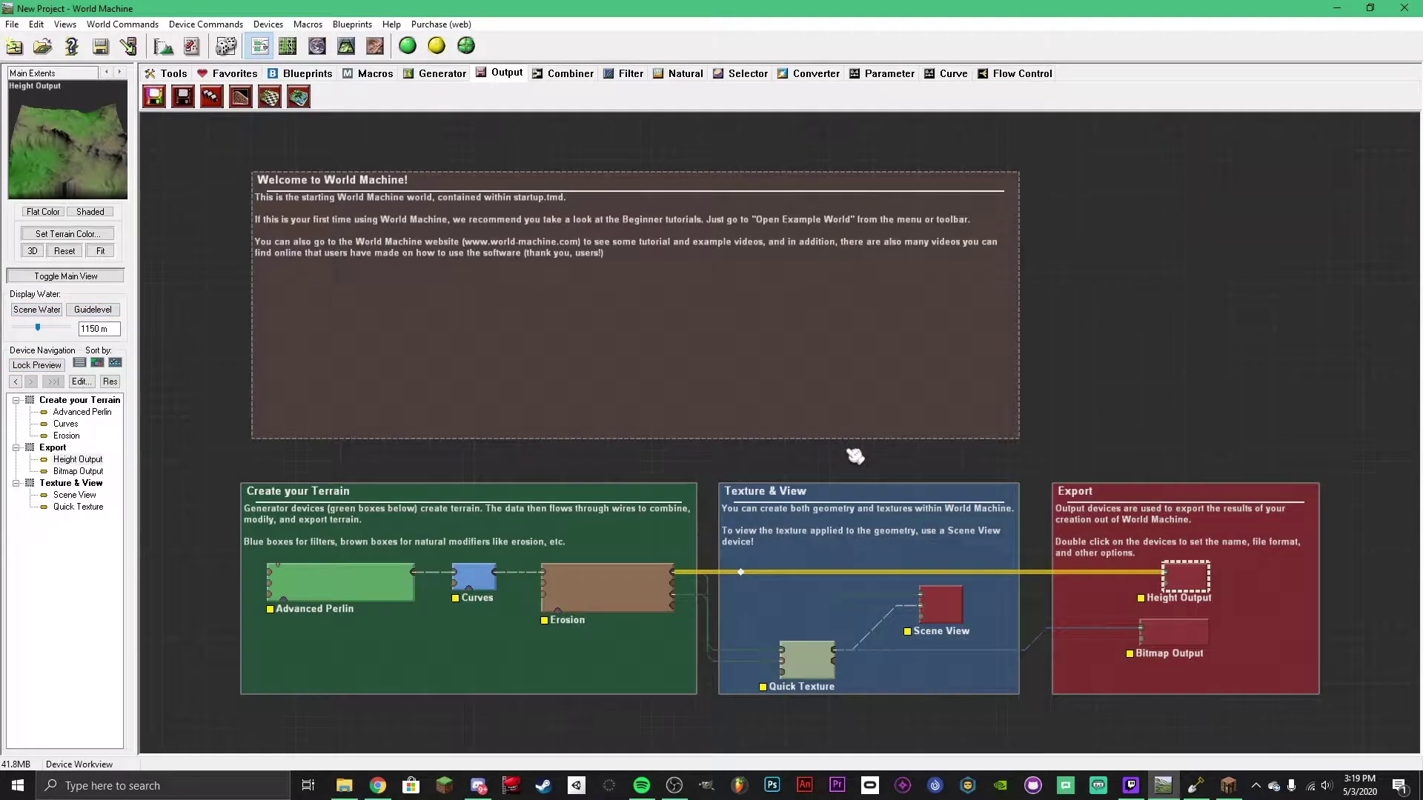
# Step: Delete all starter devices and wires plus the Create your Terrain, Texture & View, Export and Welcome notes
pyautogui.moveTo(211, 157); pyautogui.dragTo(1394, 745)
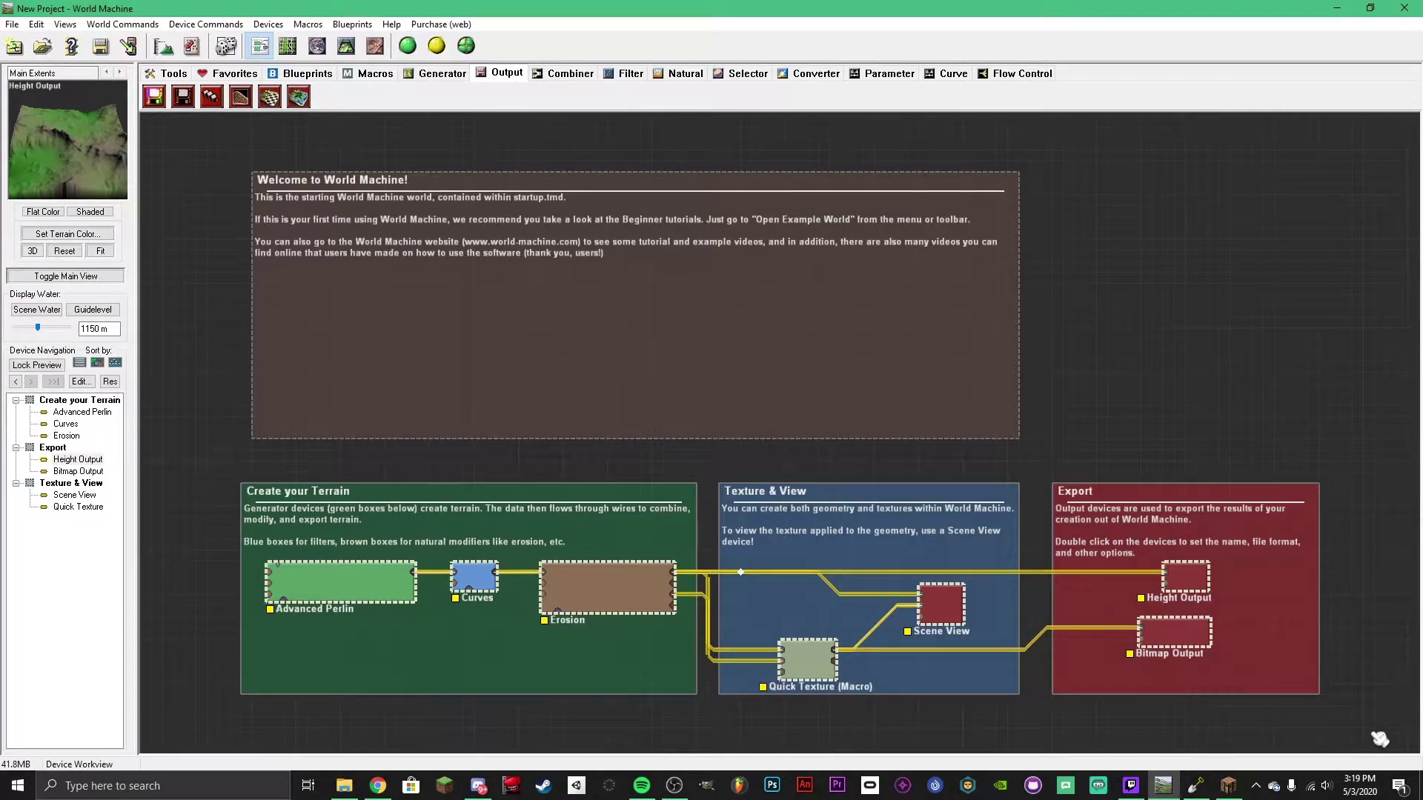
pyautogui.press('Delete')
pyautogui.click(457, 577)
pyautogui.press('Delete')
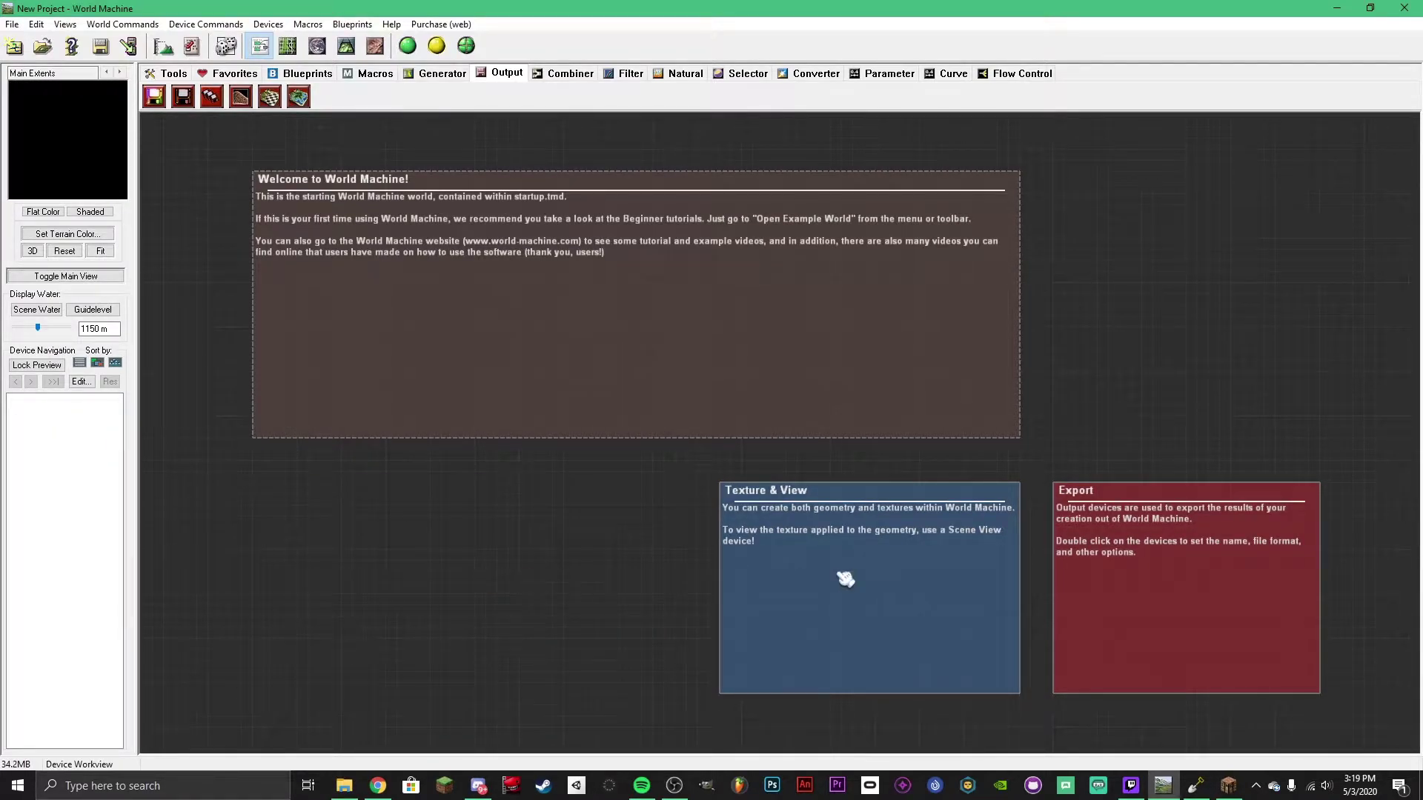
pyautogui.click(837, 580)
pyautogui.press('Delete')
pyautogui.click(1132, 604)
pyautogui.press('Delete')
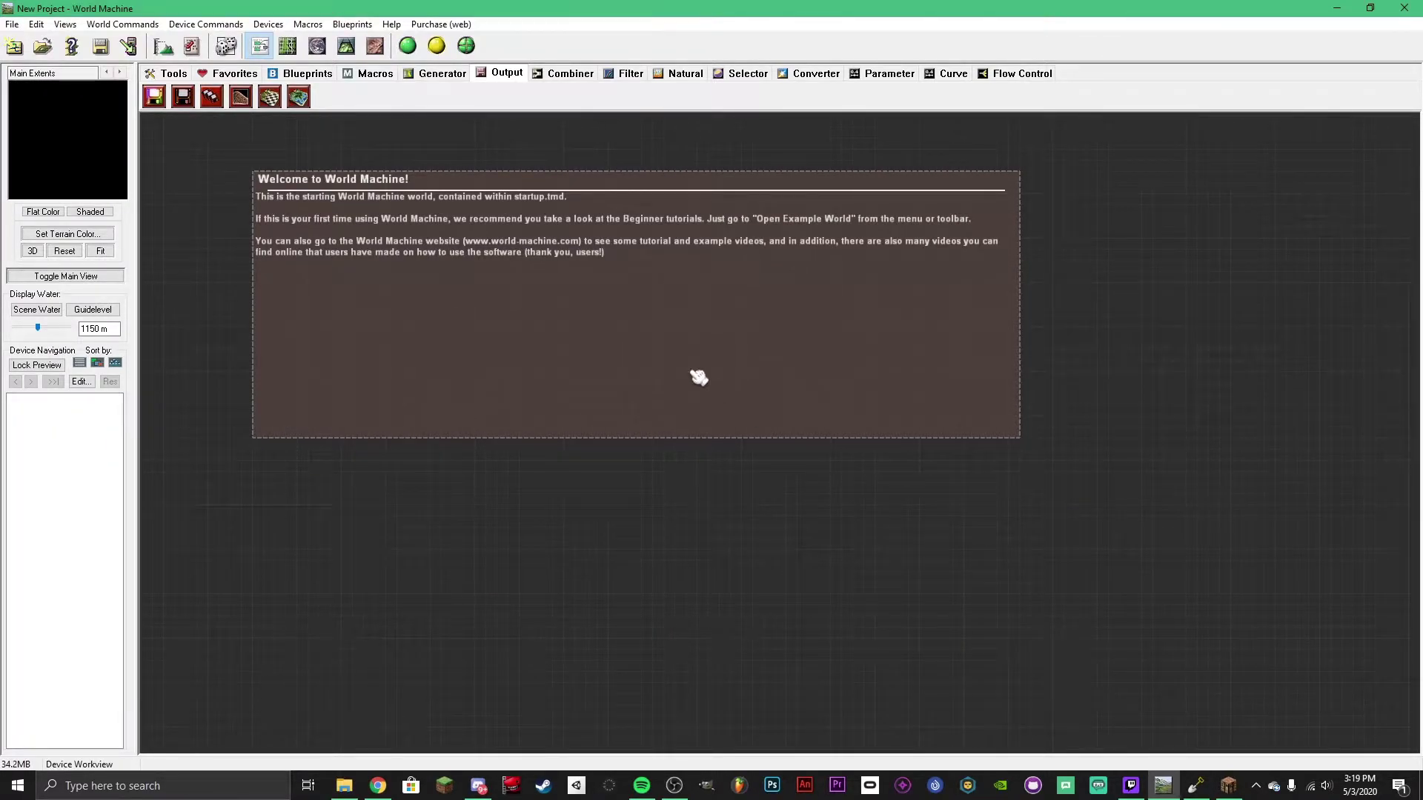
pyautogui.click(698, 378)
pyautogui.press('Delete')
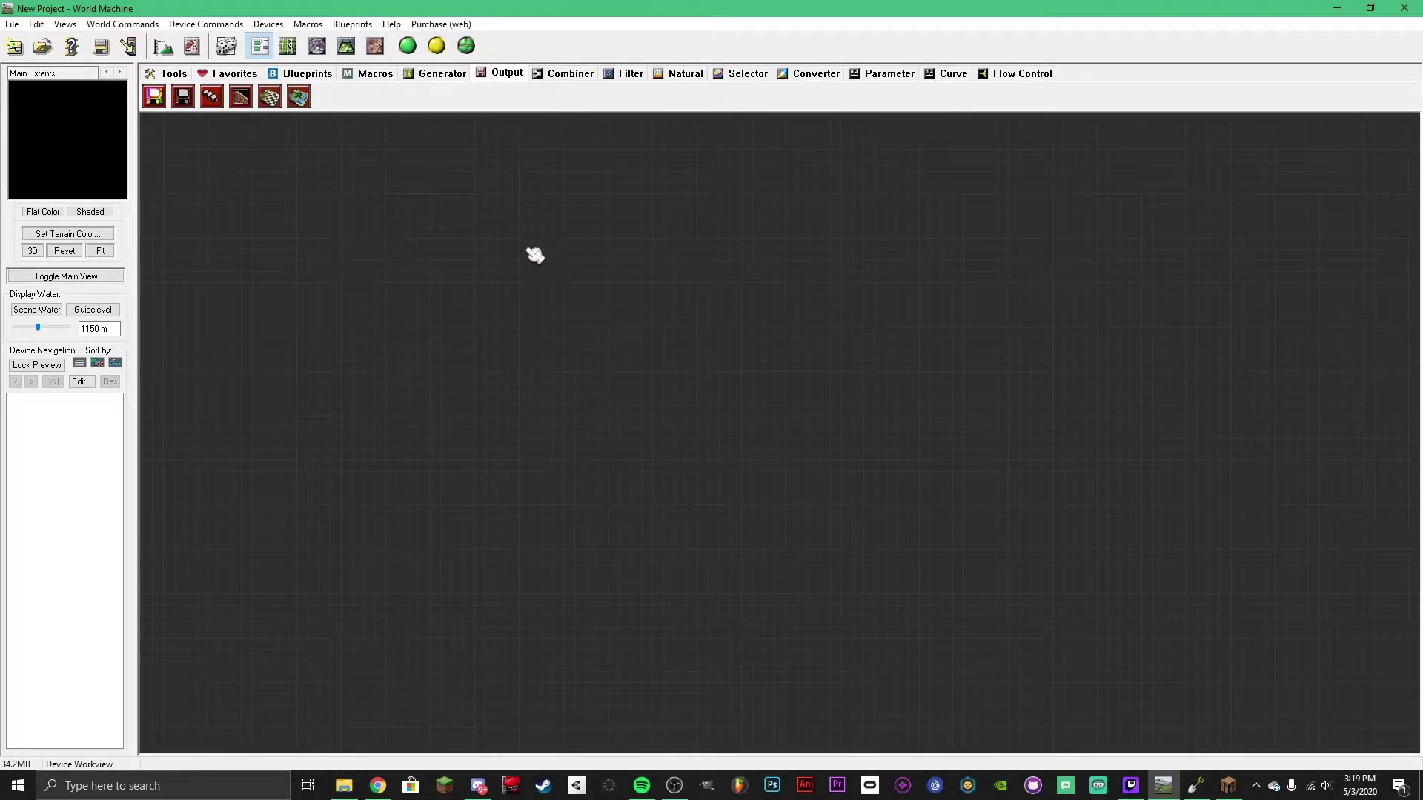
# Step: Place an Advanced Perlin generator device on the empty workview
pyautogui.click(439, 73)
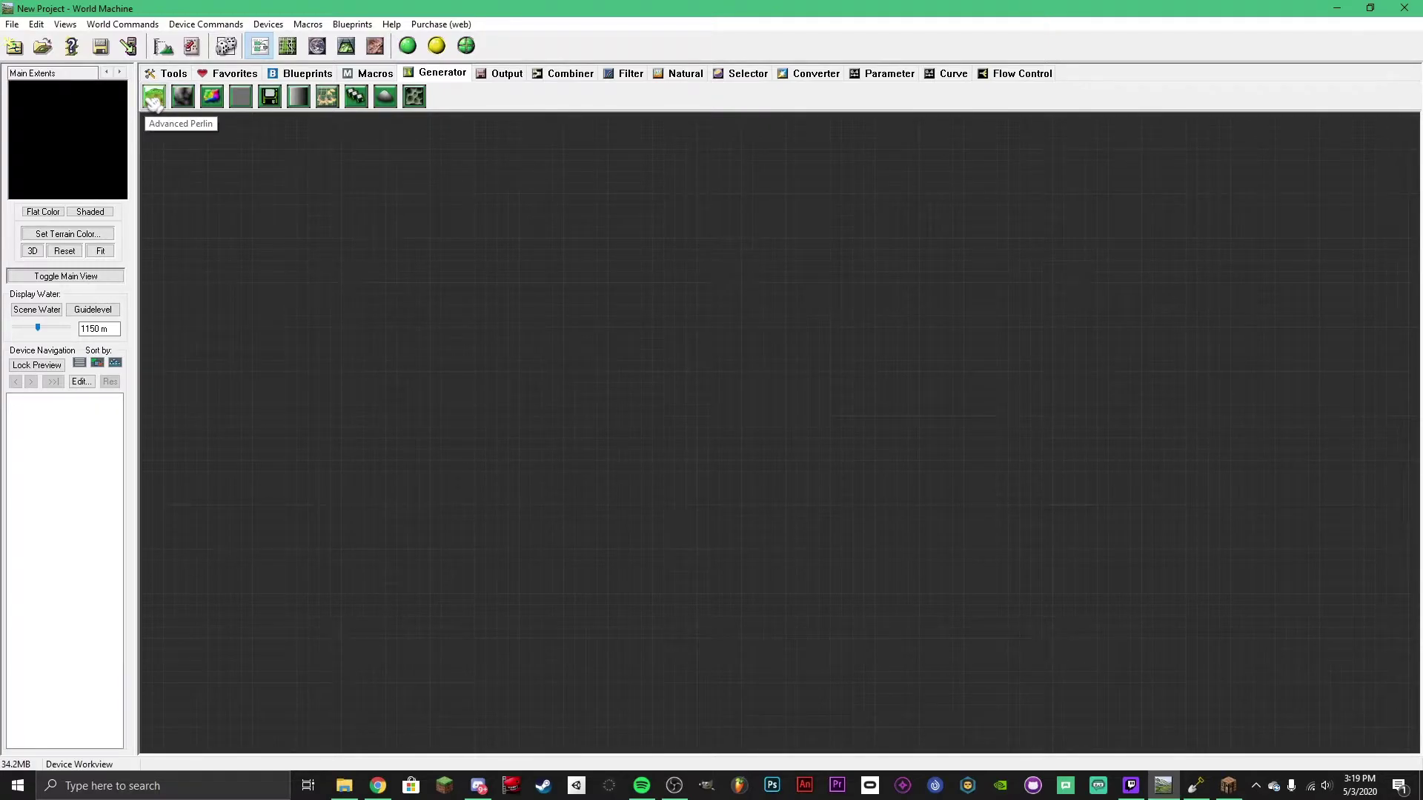
pyautogui.moveTo(153, 96); pyautogui.dragTo(184, 183)
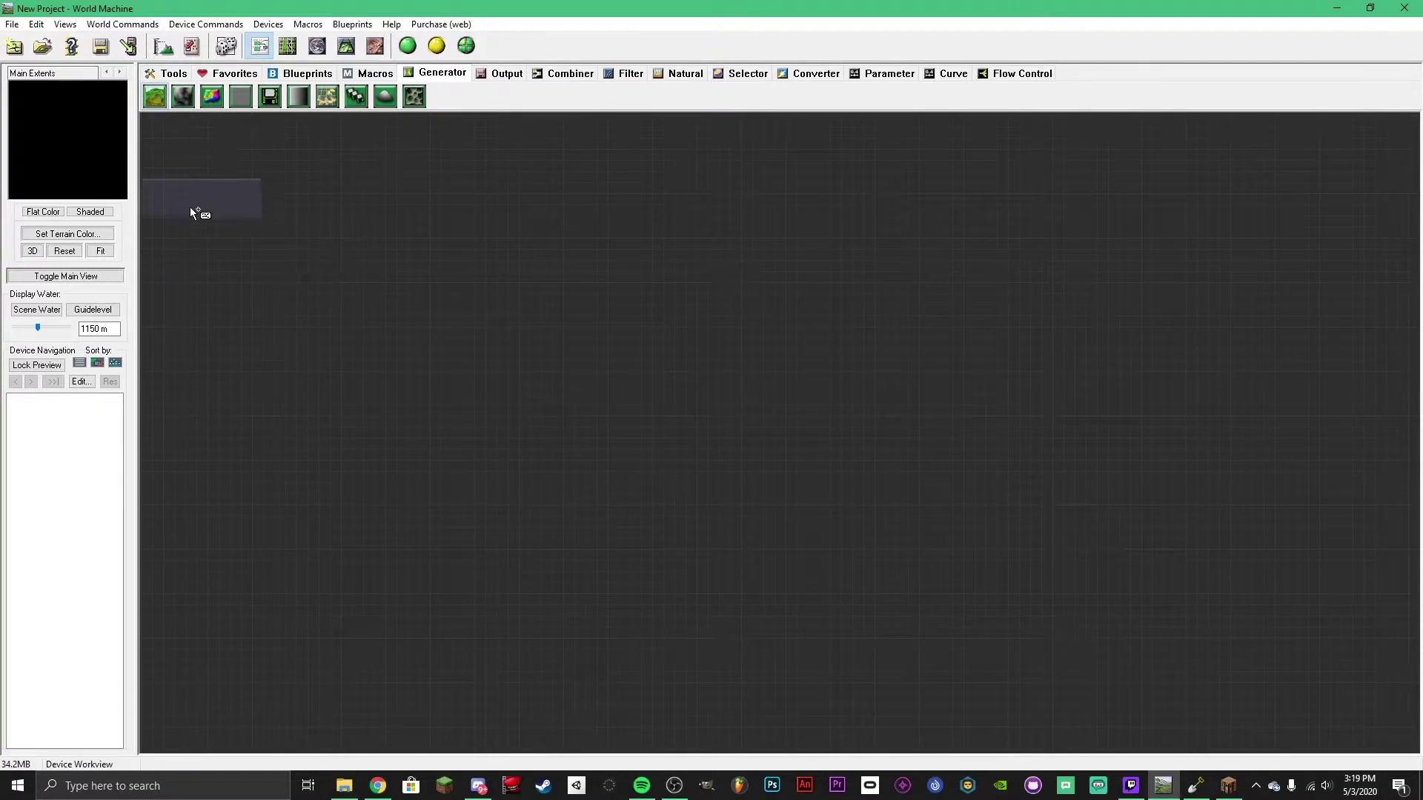
pyautogui.click(449, 396)
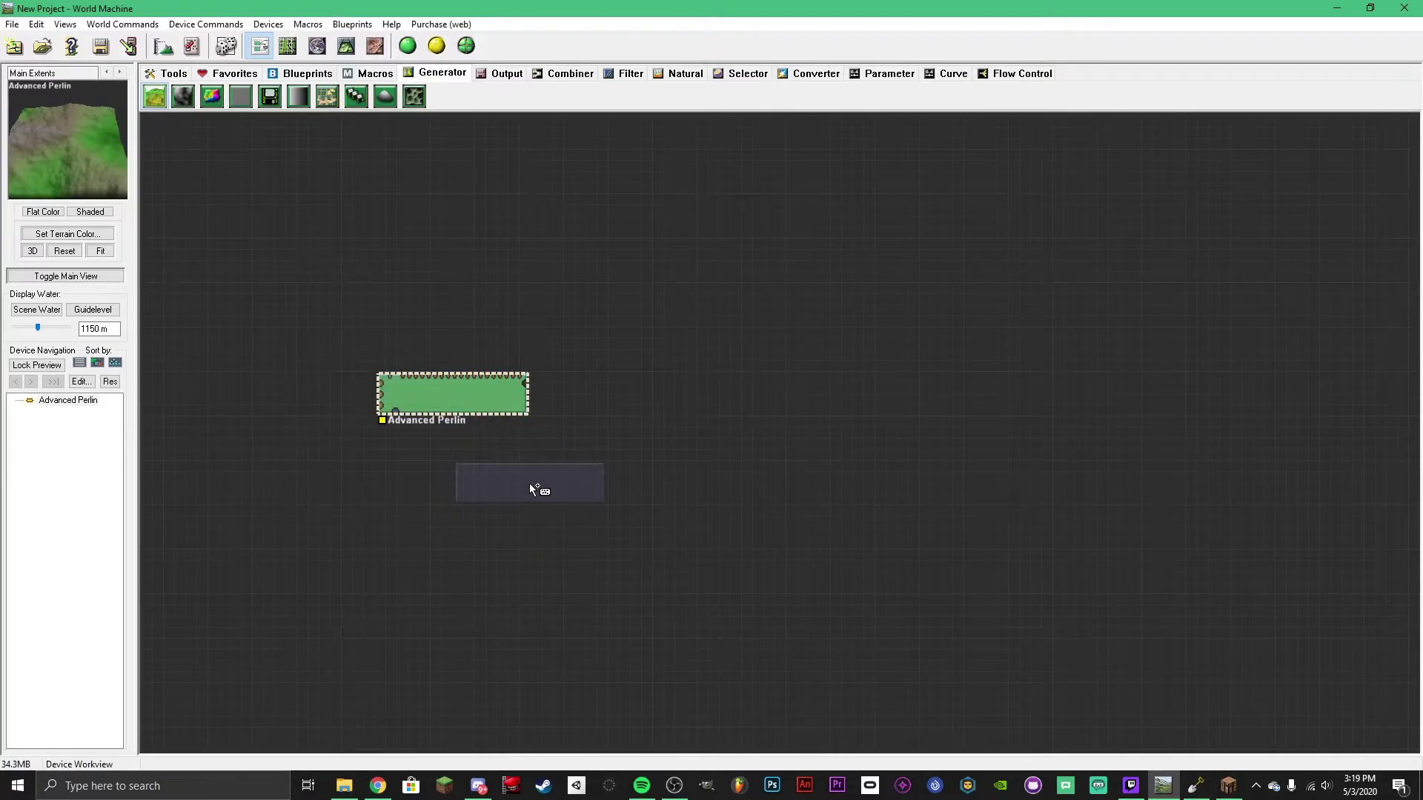
pyautogui.press('Escape')
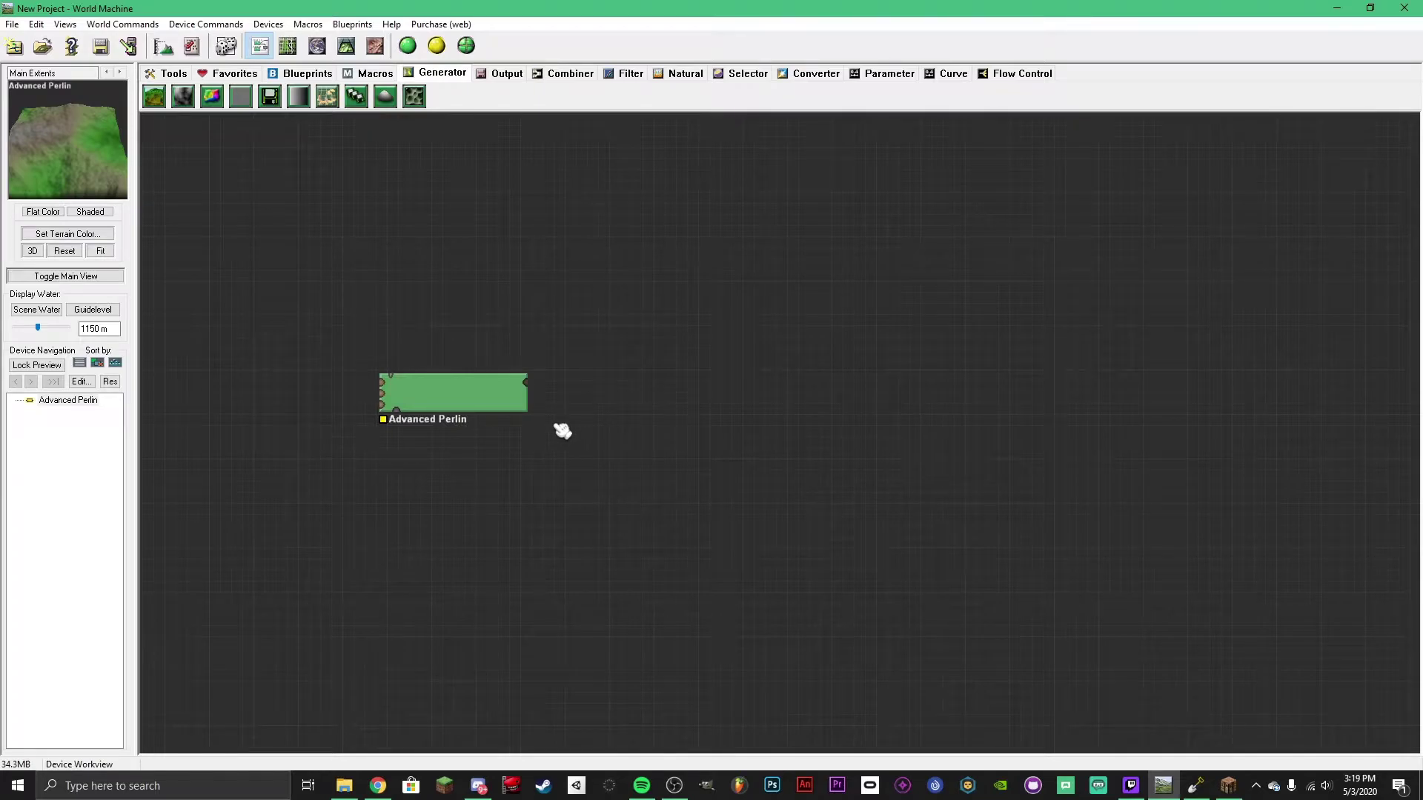
# Step: Reroll the Advanced Perlin random seed three times and accept the settings
pyautogui.doubleClick(492, 413)
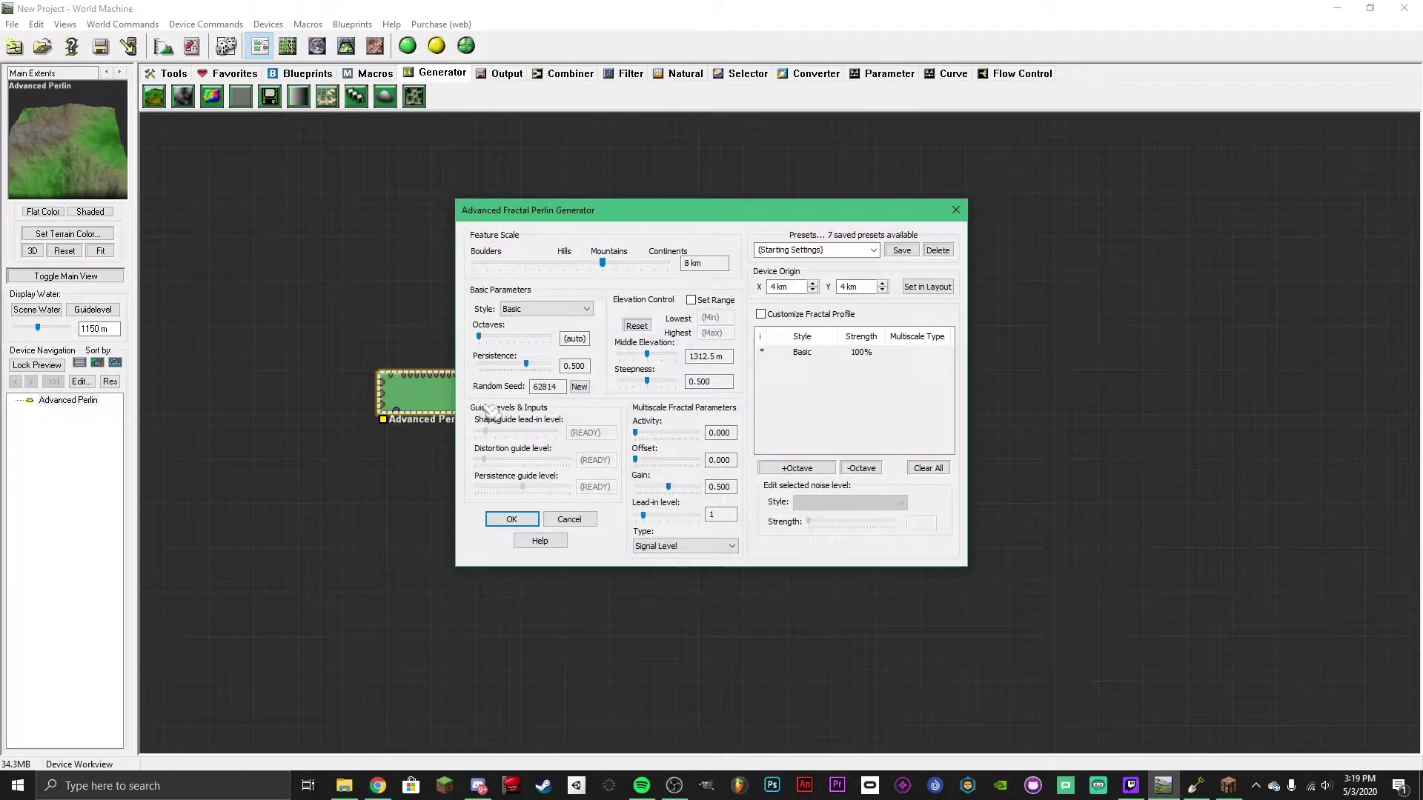
pyautogui.click(581, 387)
pyautogui.click(579, 387)
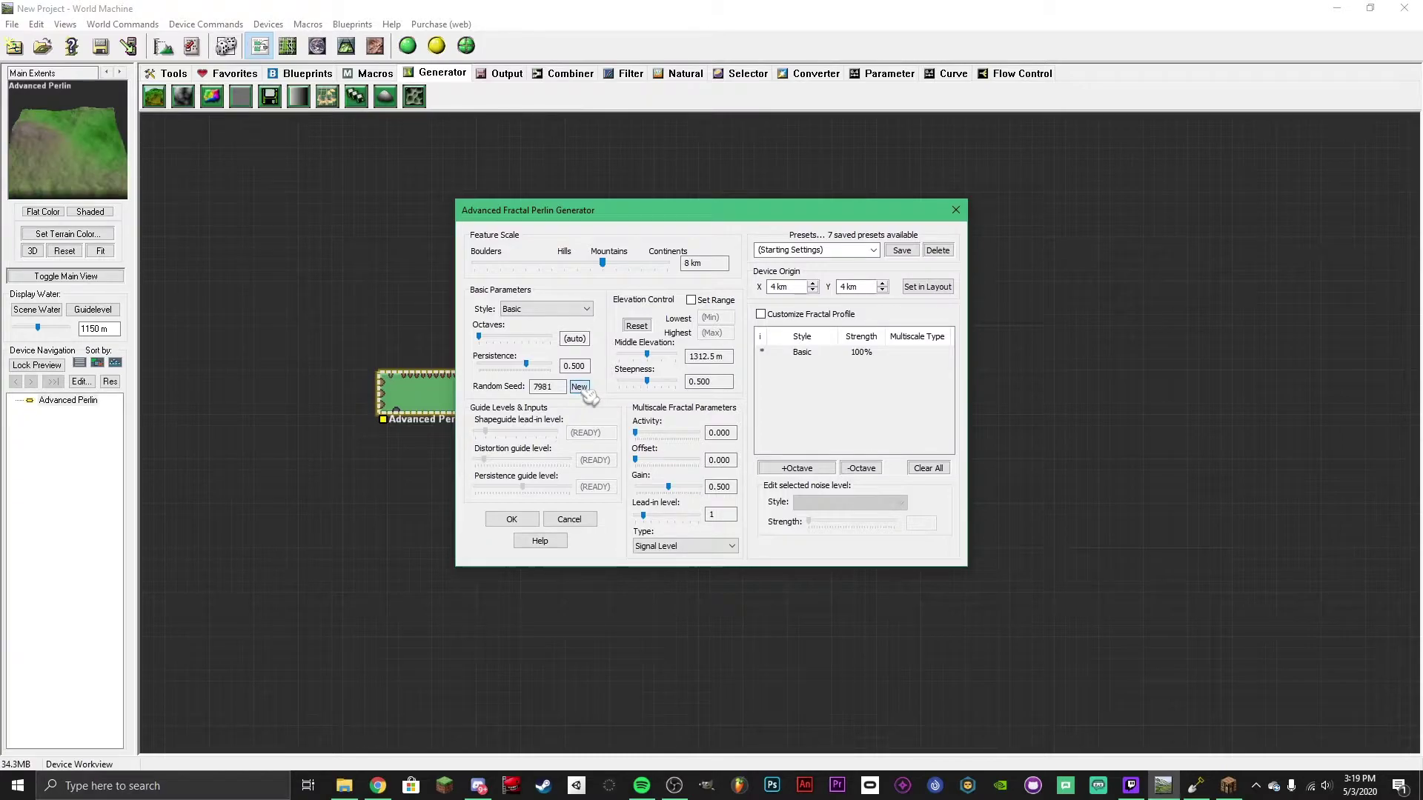
pyautogui.click(579, 387)
pyautogui.click(518, 520)
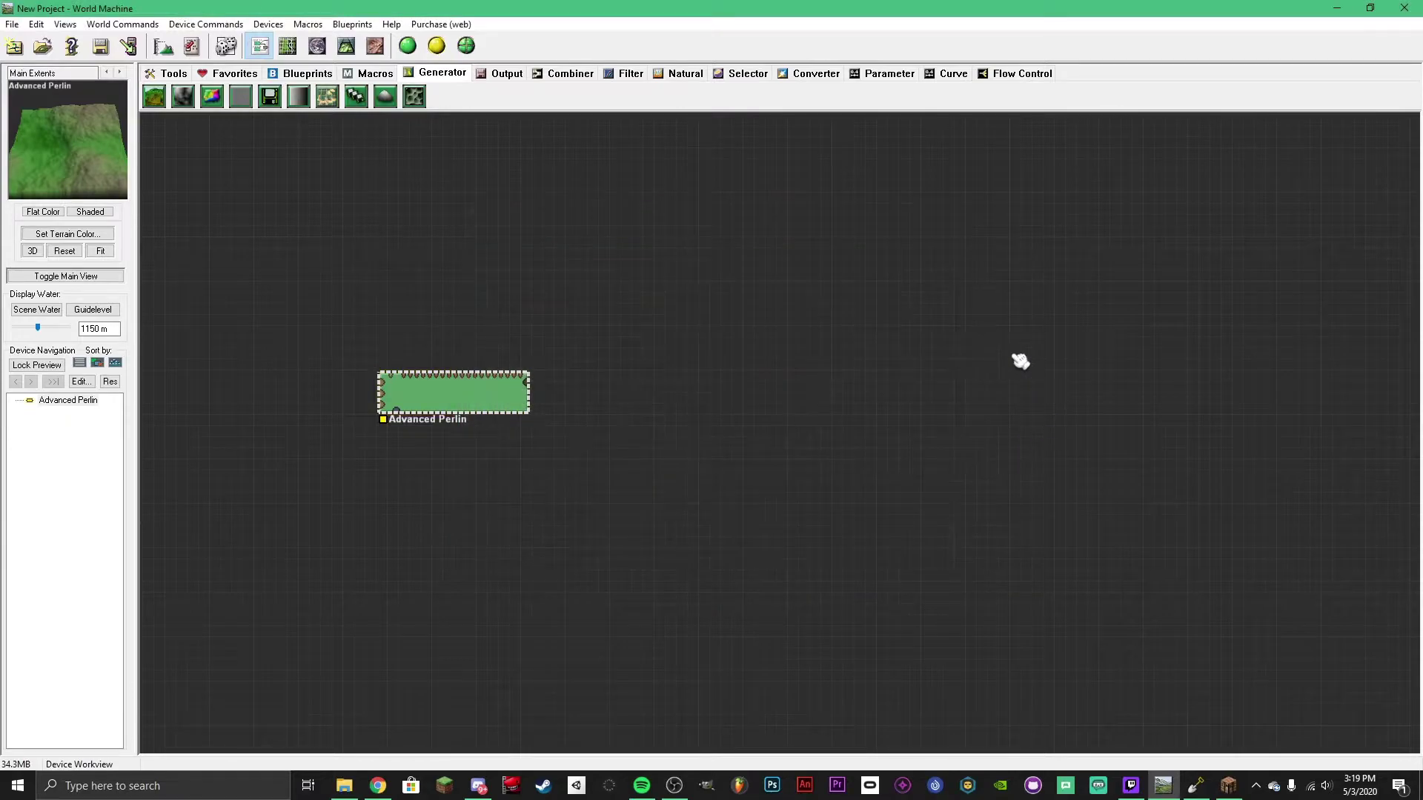
# Step: Show the Advanced Perlin terrain in 3D view with scene water at 1691.89 m
pyautogui.click(297, 52)
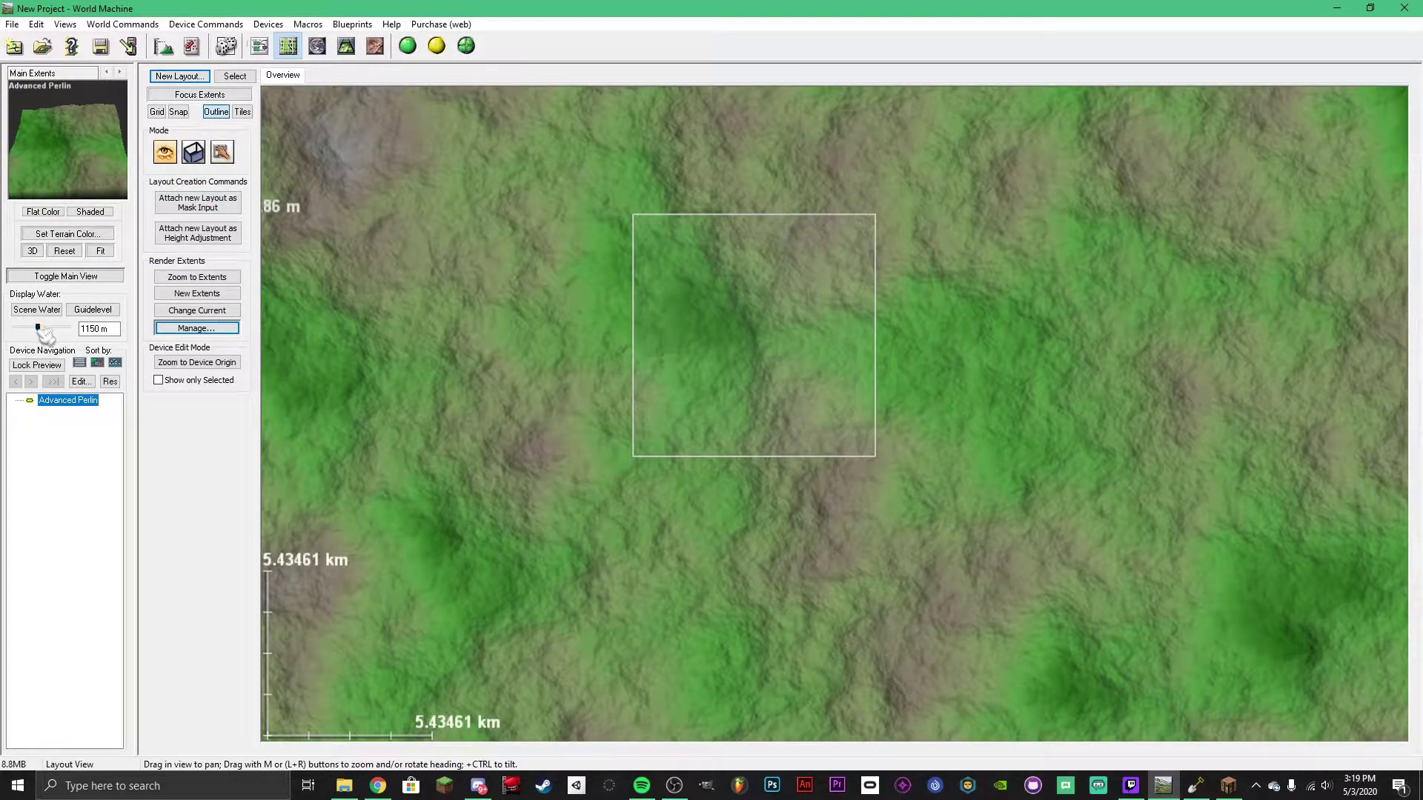
pyautogui.moveTo(42, 328)
pyautogui.mouseDown()
pyautogui.moveTo(84, 335)
pyautogui.moveTo(51, 337)
pyautogui.moveTo(69, 332)
pyautogui.mouseUp()
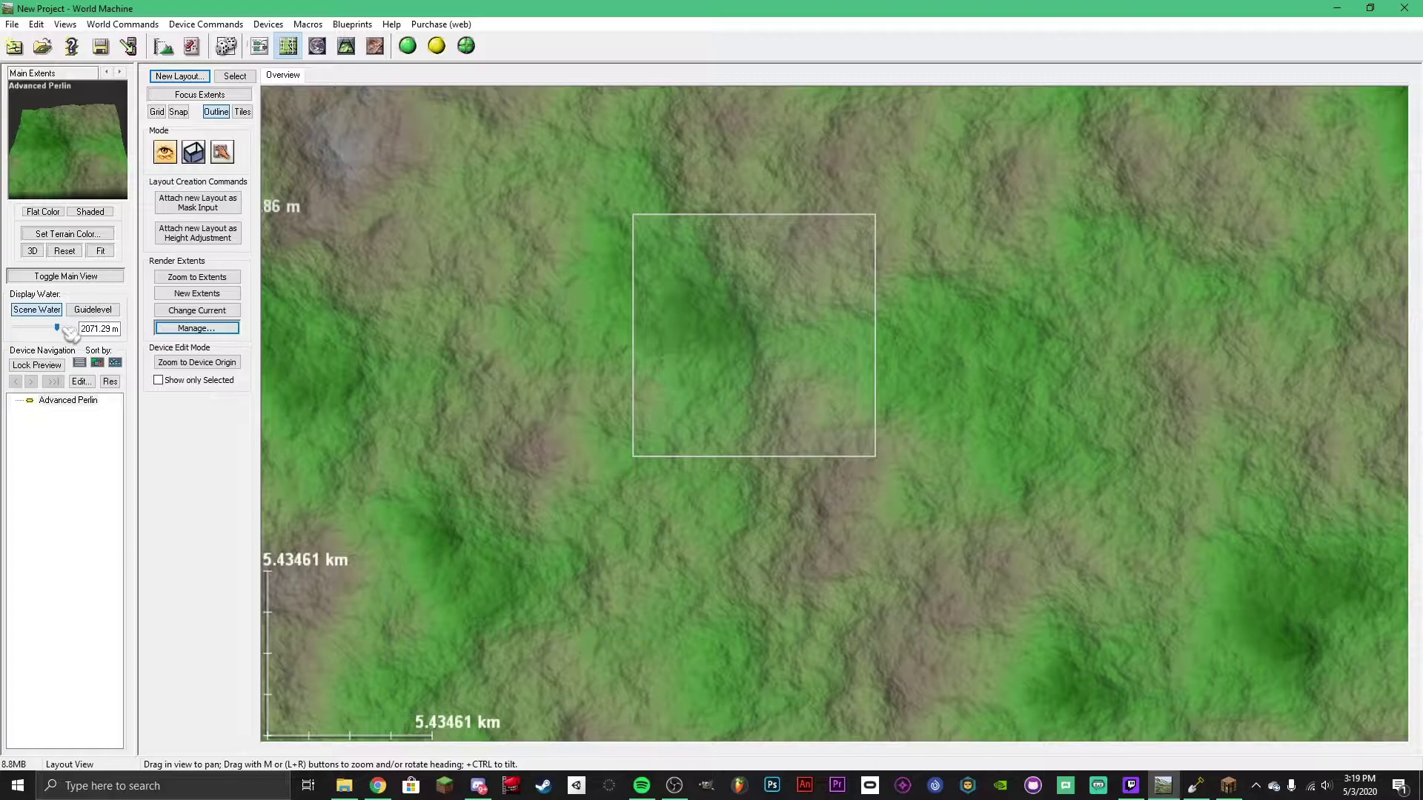
pyautogui.click(346, 46)
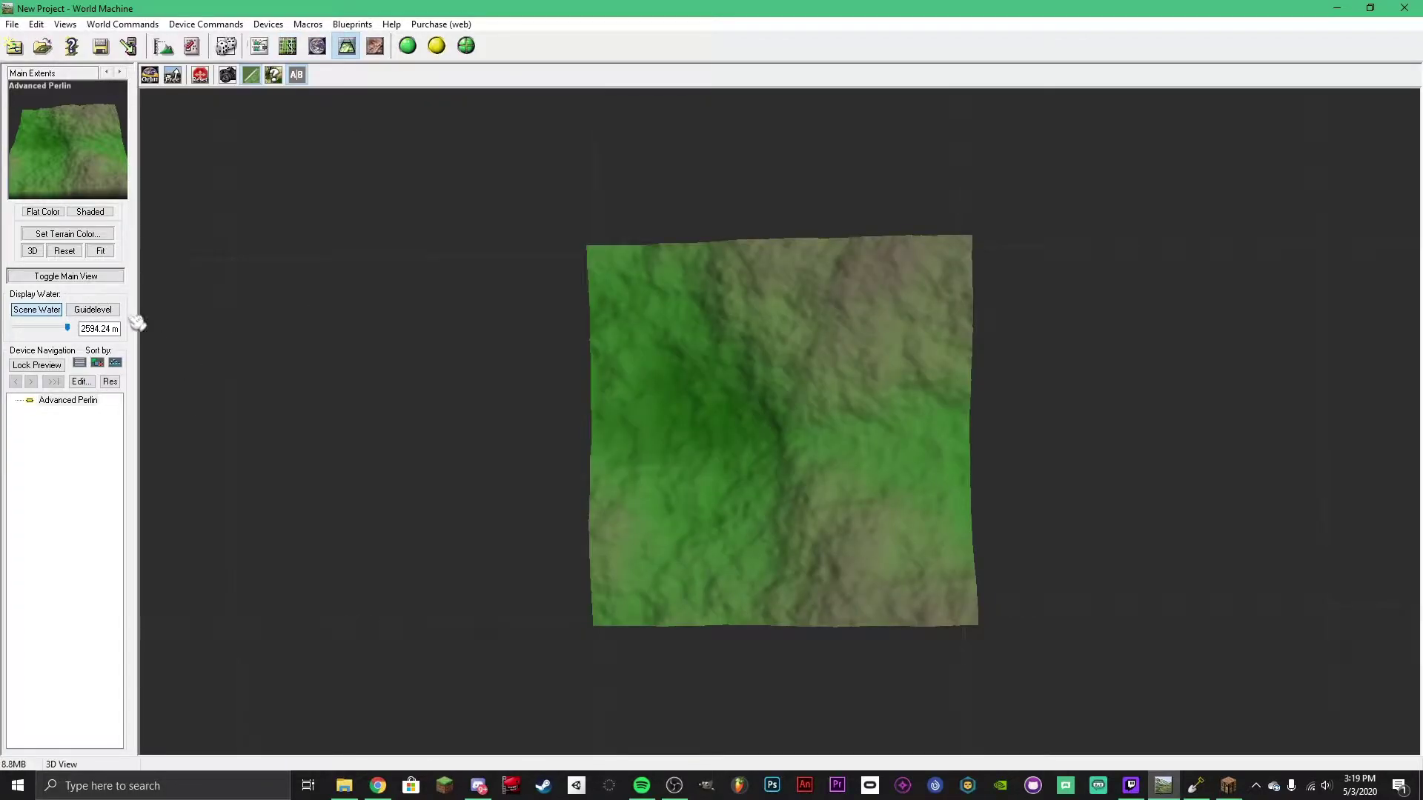
pyautogui.moveTo(70, 323); pyautogui.dragTo(57, 329)
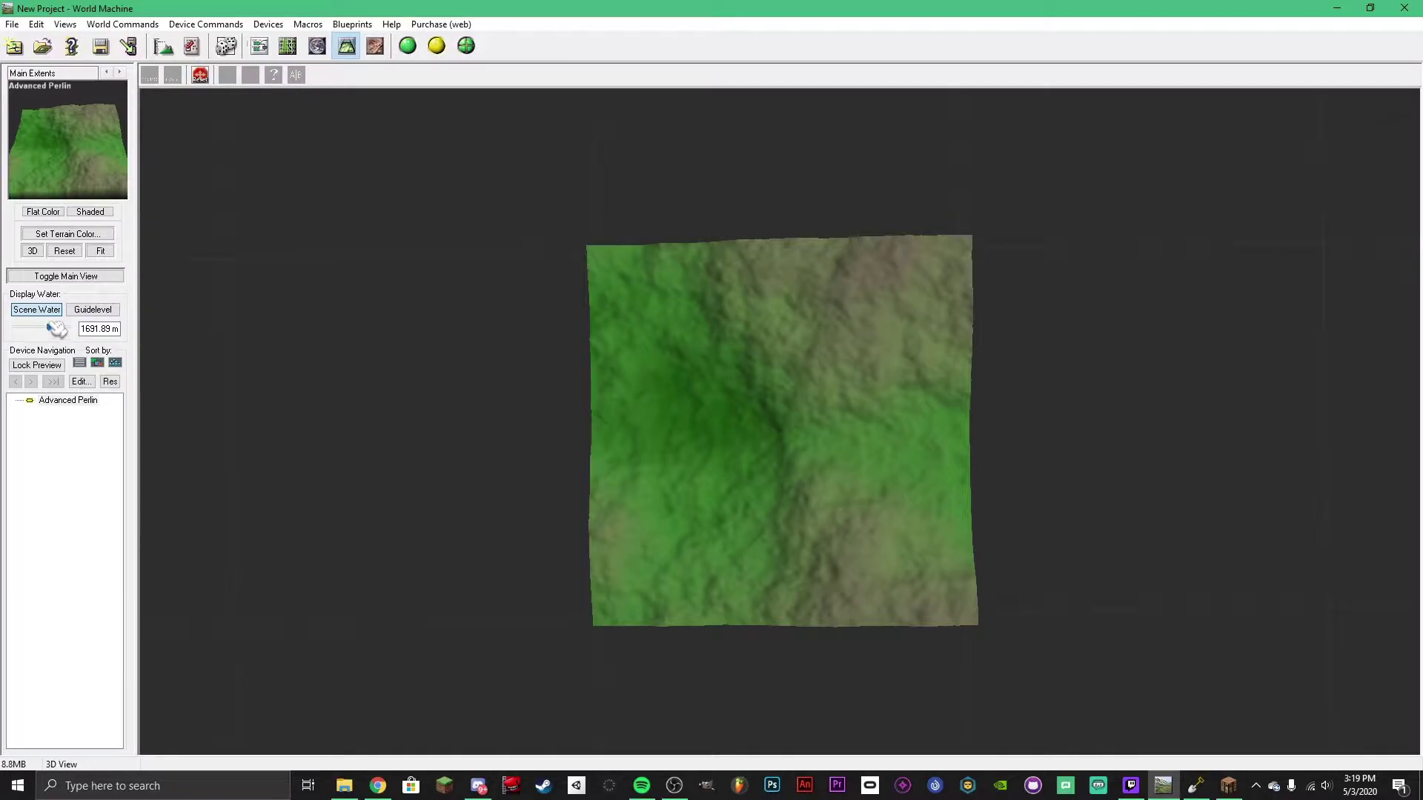
# Step: Steepen the Advanced Perlin terrain with seed 57153 and show water at 645.996 m
pyautogui.doubleClick(38, 401)
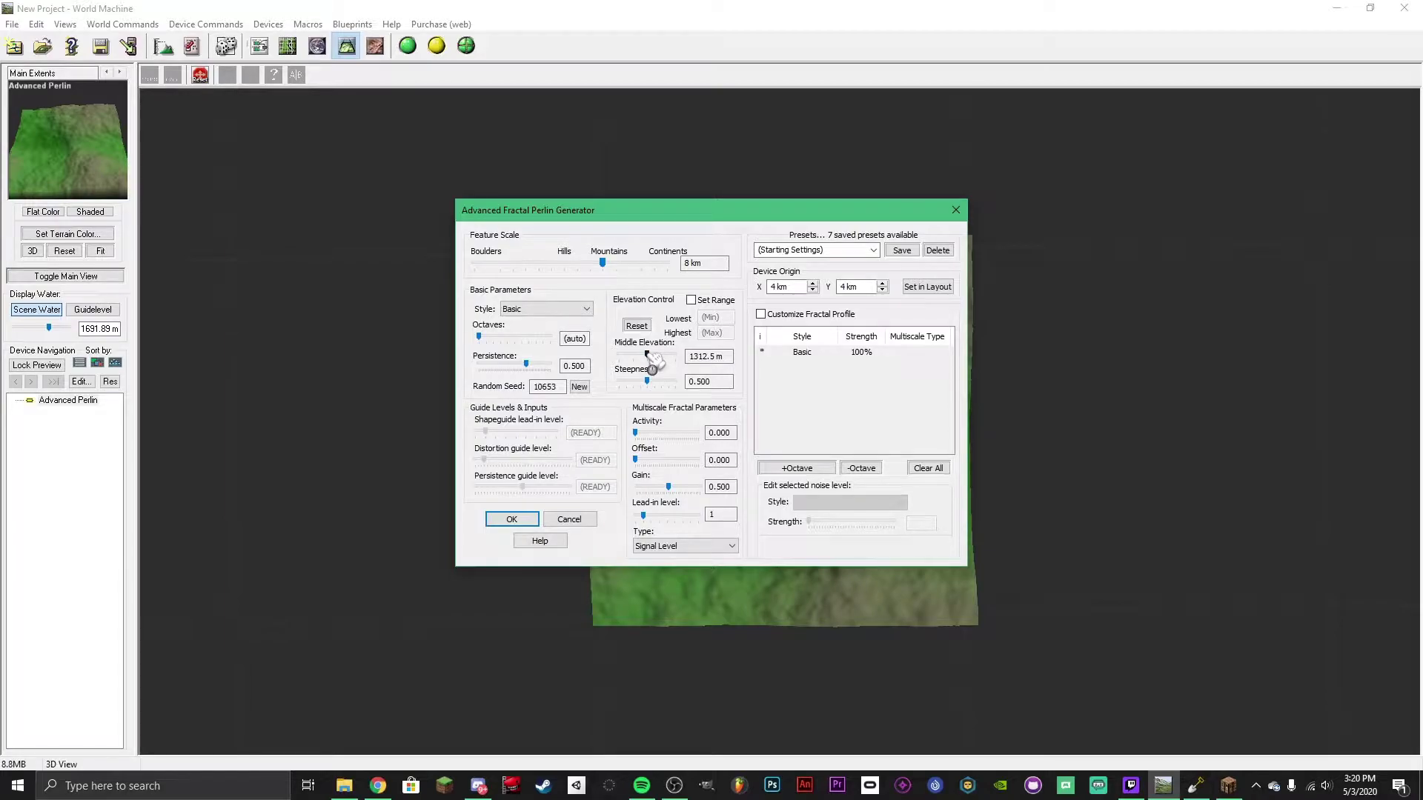
pyautogui.moveTo(648, 379)
pyautogui.mouseDown()
pyautogui.moveTo(672, 390)
pyautogui.moveTo(652, 363)
pyautogui.mouseUp()
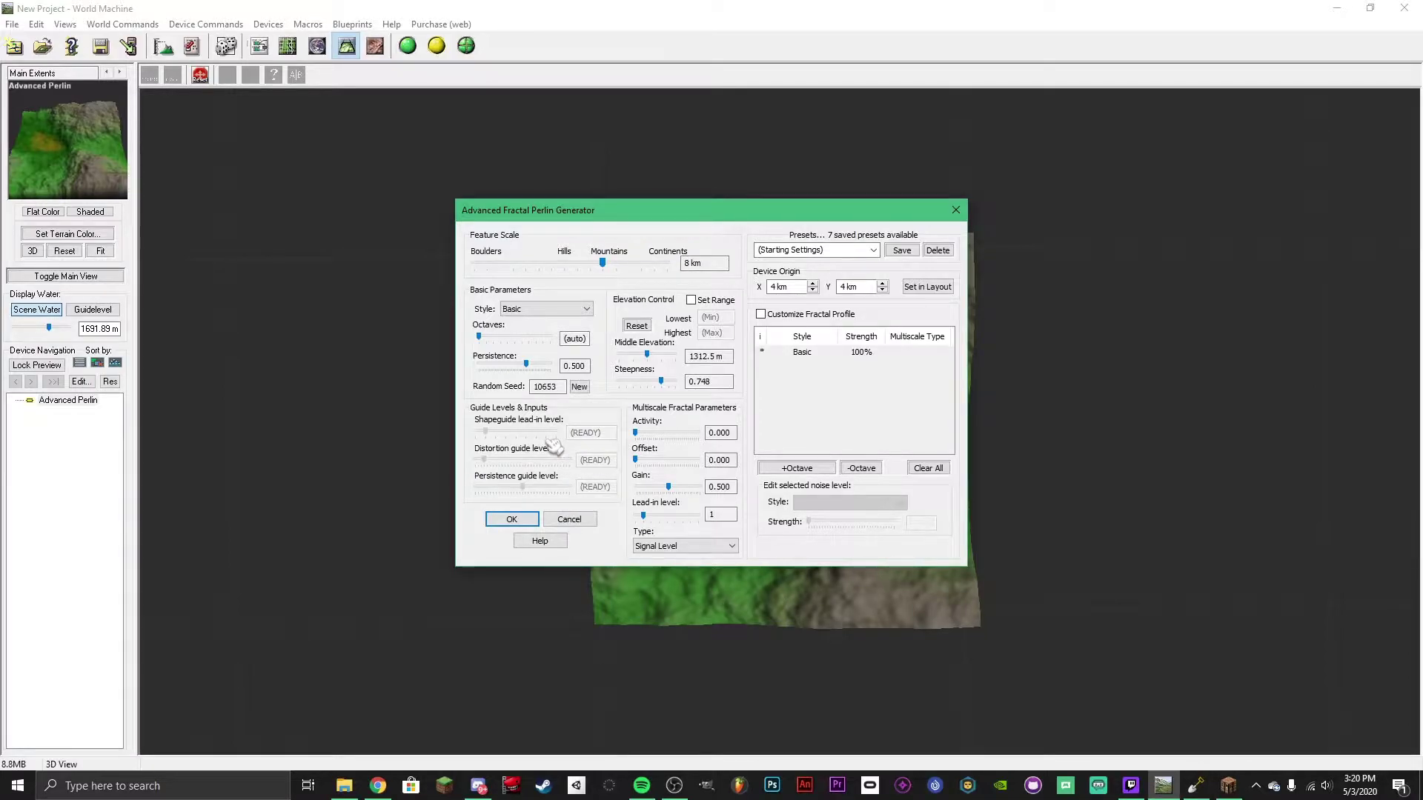
pyautogui.click(579, 387)
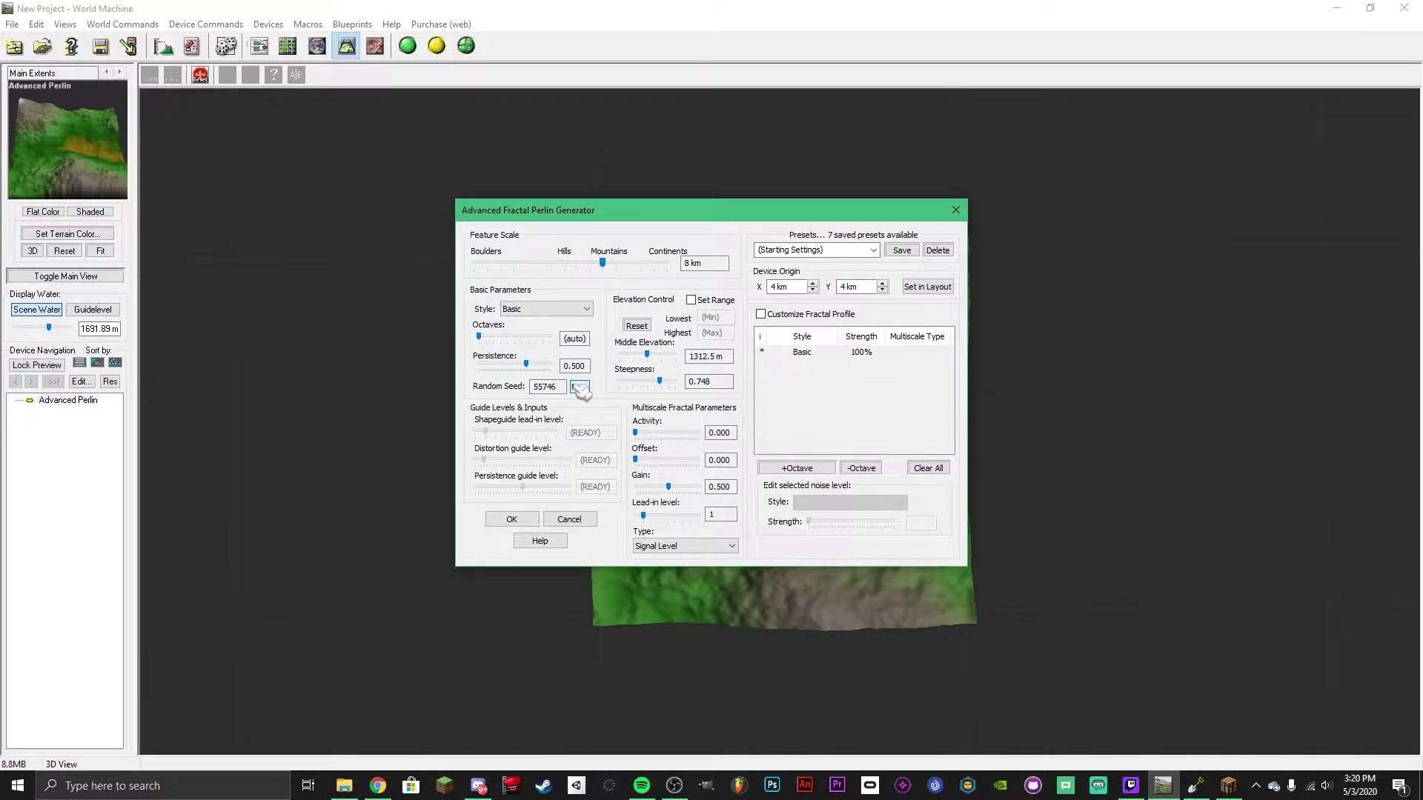
pyautogui.click(511, 520)
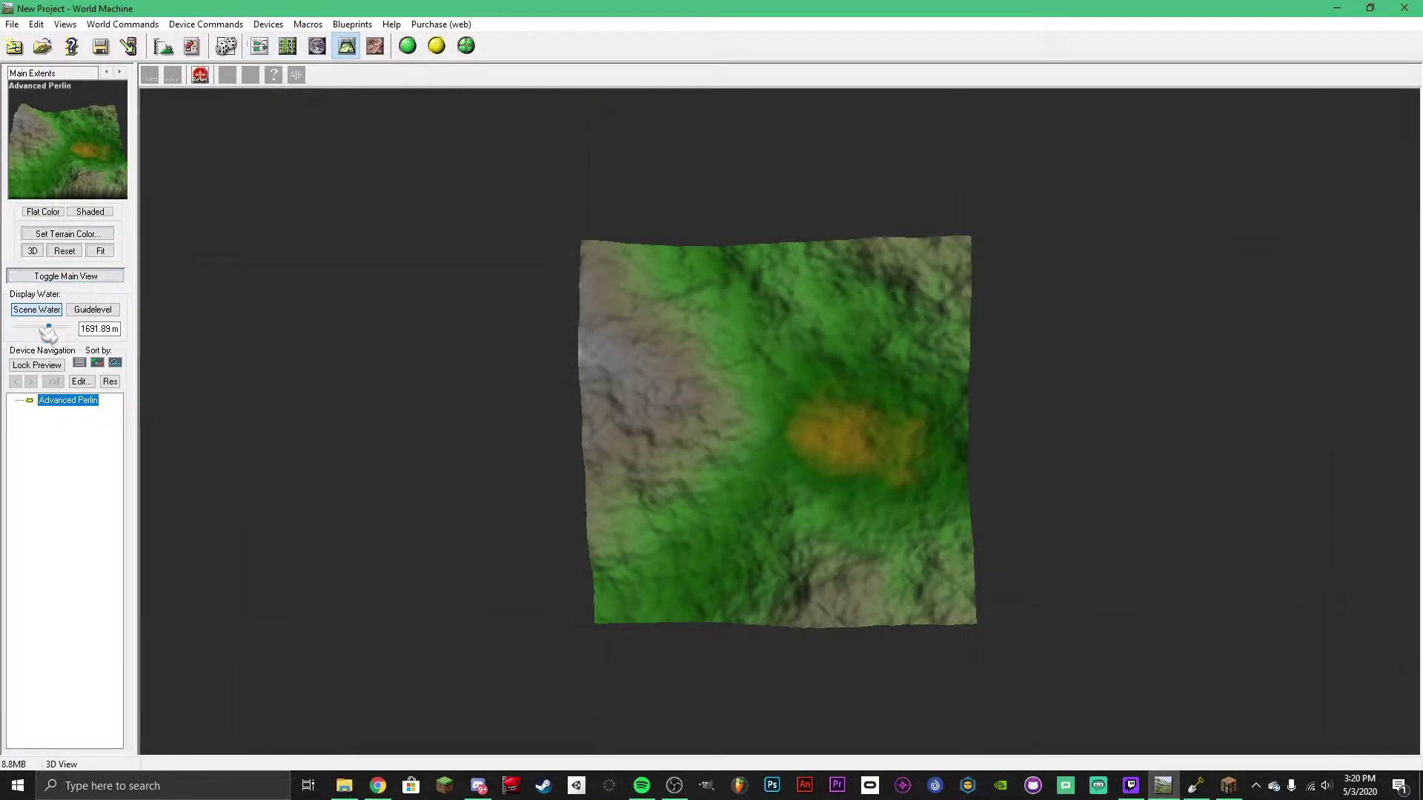
pyautogui.moveTo(52, 328); pyautogui.dragTo(35, 337)
pyautogui.click(92, 309)
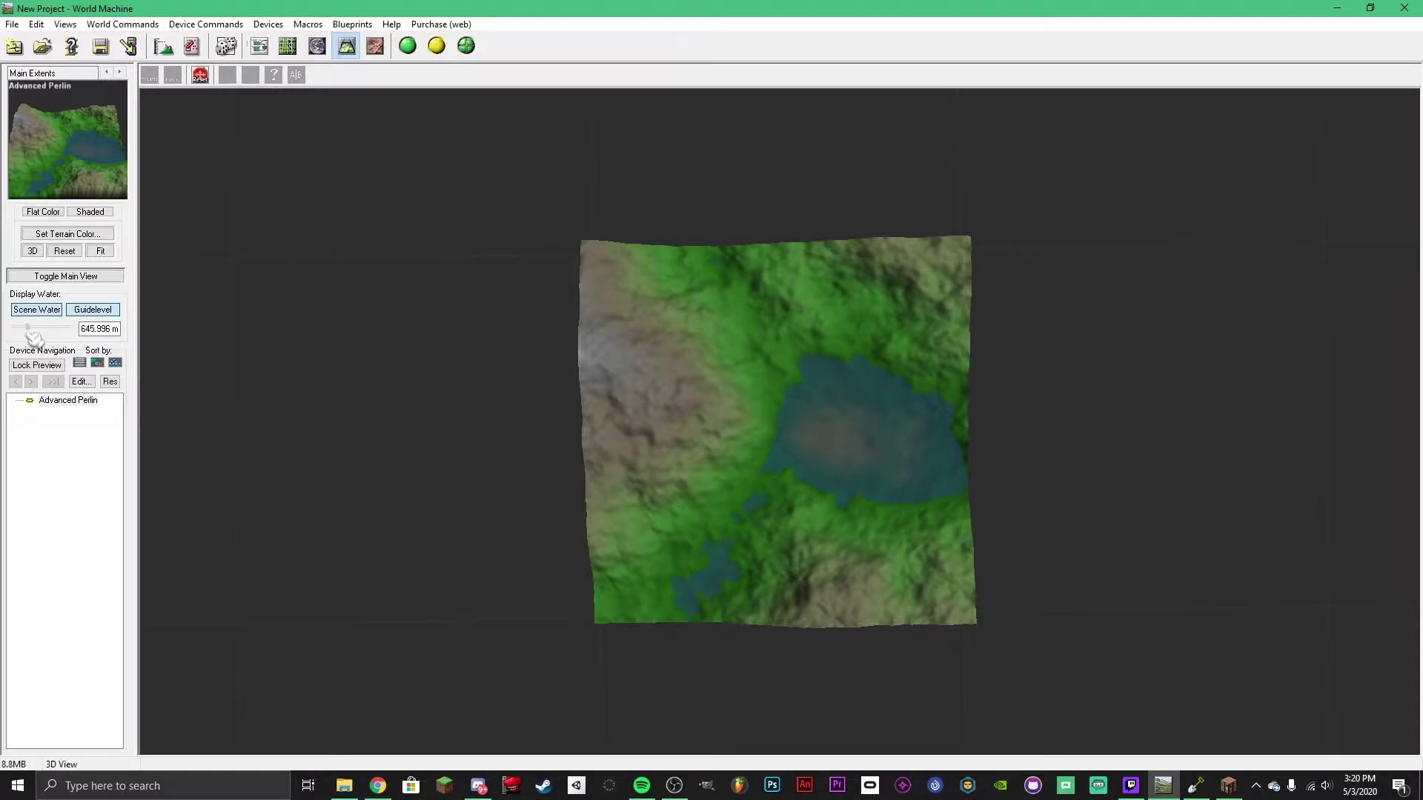